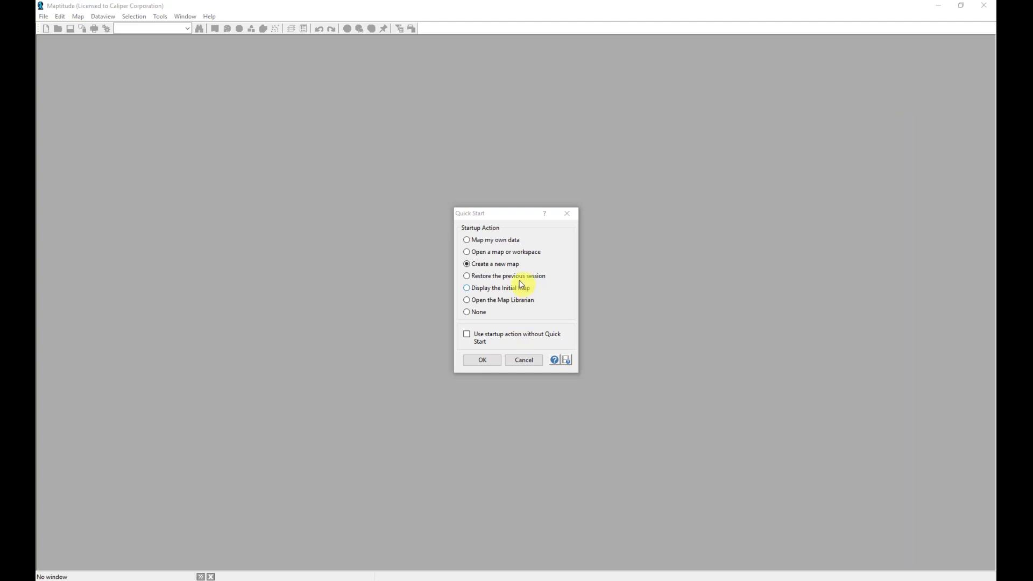
- Map your own data from Sheet1 of Training\LocalEstablishments.xlsx
{"action": "left_click", "coordinate": [481, 242]}
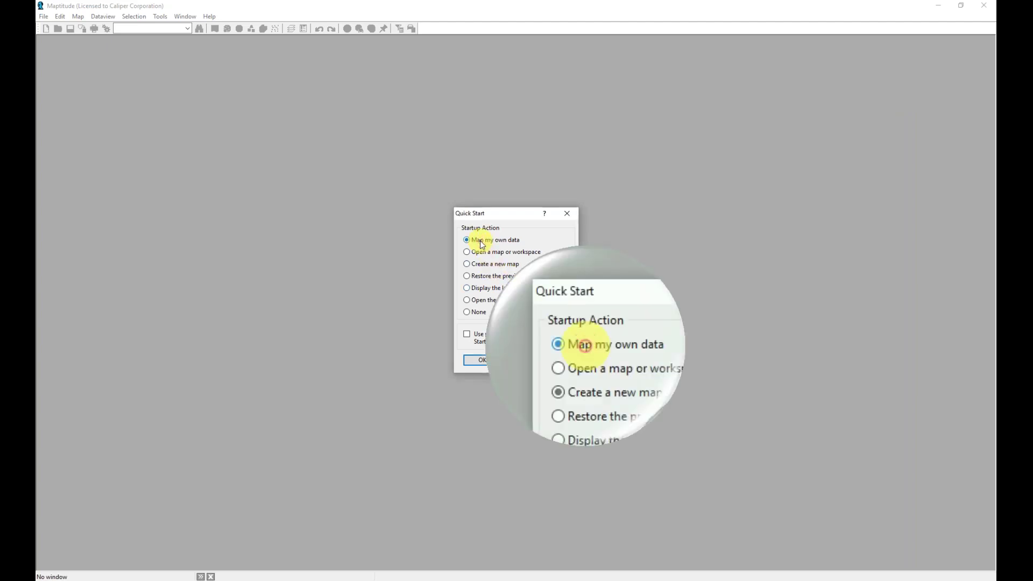
{"action": "left_click", "coordinate": [481, 359]}
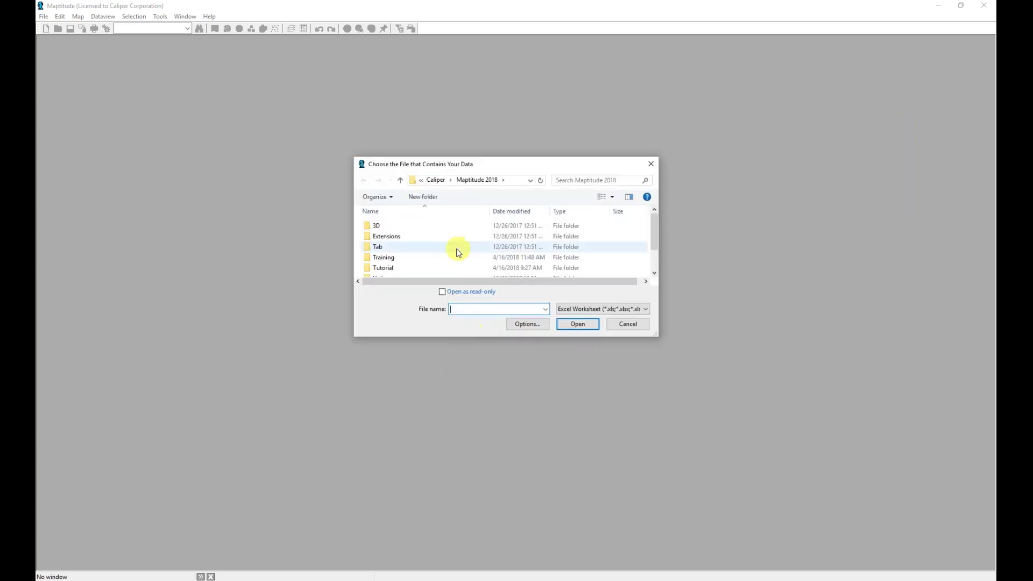
{"action": "double_click", "coordinate": [415, 257]}
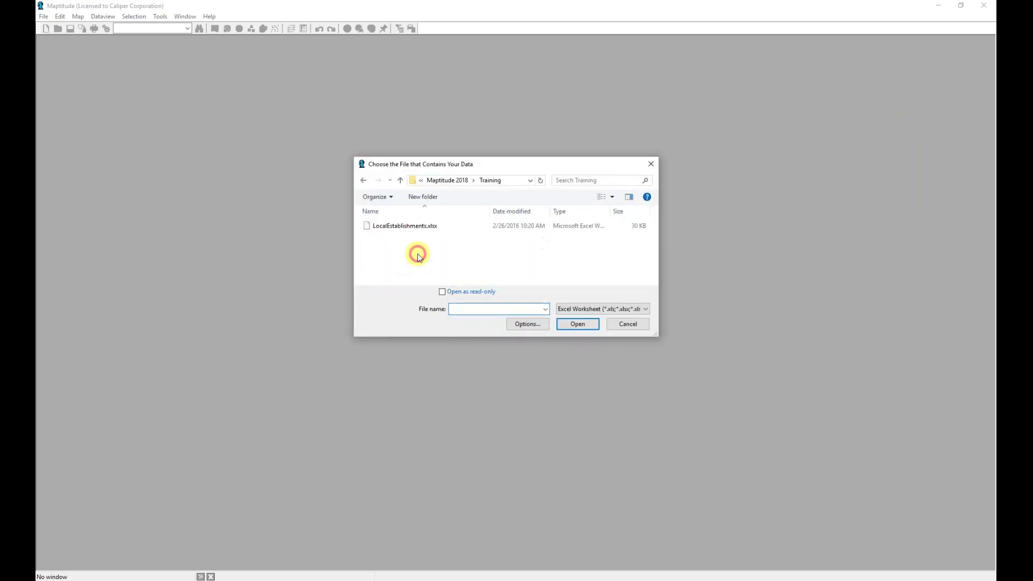
{"action": "double_click", "coordinate": [410, 226]}
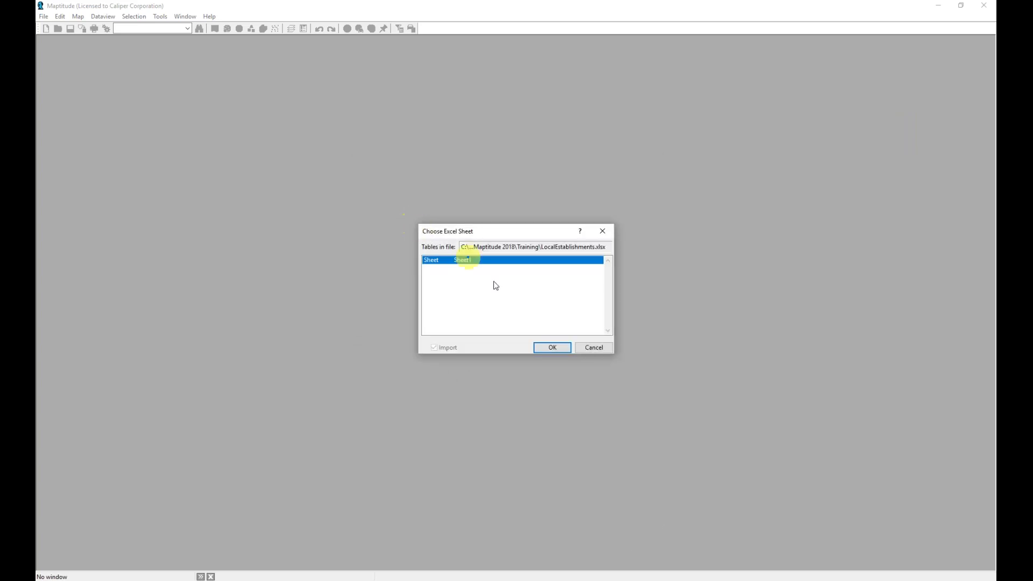
{"action": "left_click", "coordinate": [551, 350]}
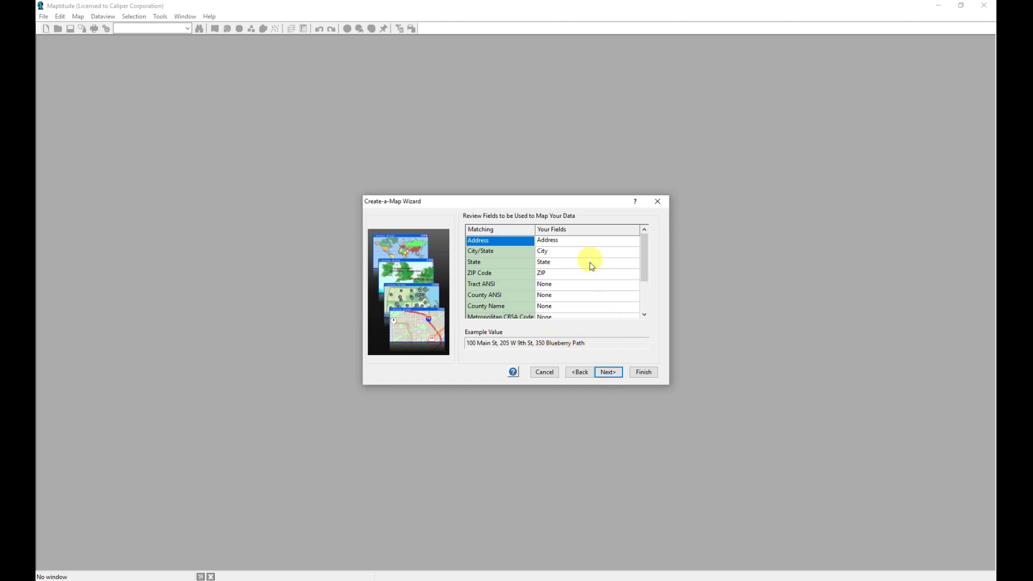
- Accept the matched address fields and keep locating records by Address, ZIP Code or City
{"action": "left_click", "coordinate": [604, 373]}
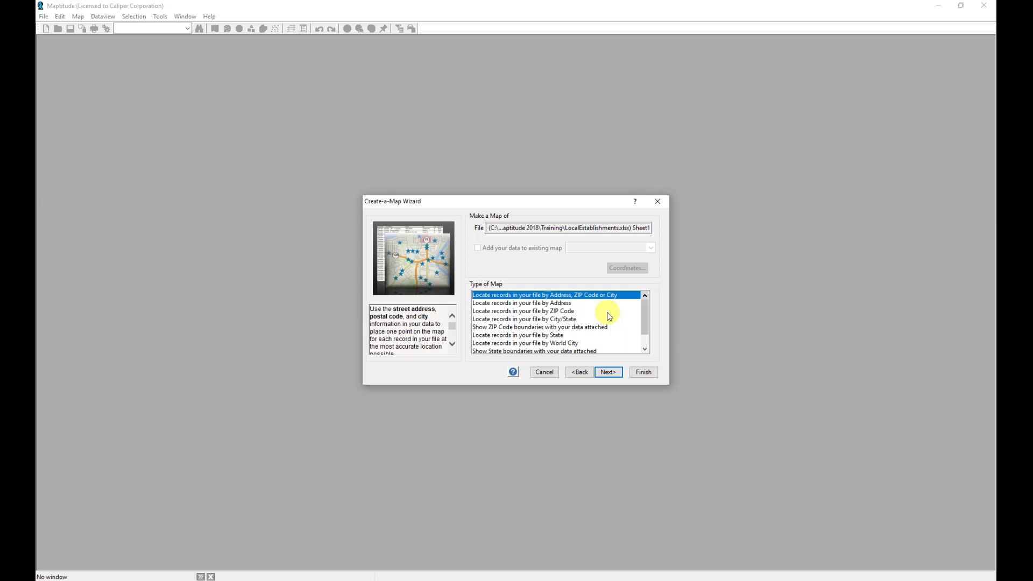
{"action": "left_click", "coordinate": [617, 374]}
{"action": "left_click", "coordinate": [611, 371]}
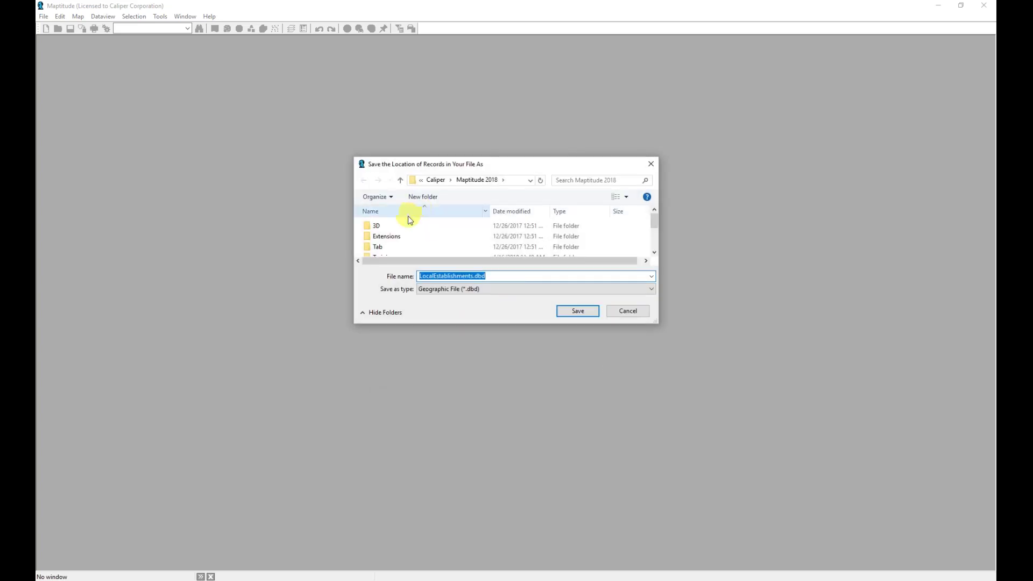
- Save the located records file LocalEstablishments.dbd in the Training folder
{"action": "scroll", "coordinate": [407, 220], "scroll_direction": "down", "scroll_amount": 1}
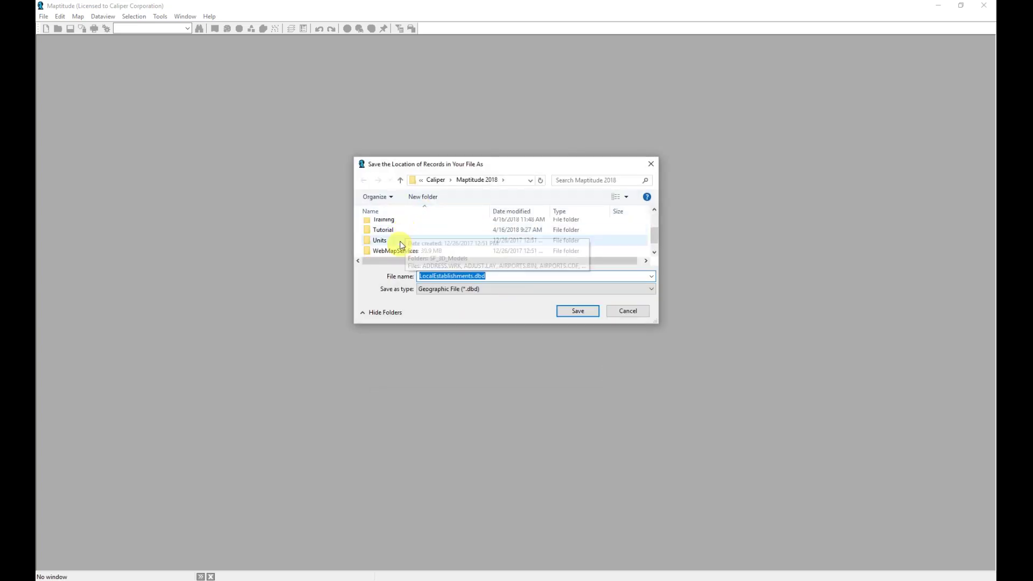
{"action": "double_click", "coordinate": [397, 220]}
{"action": "left_click", "coordinate": [588, 311]}
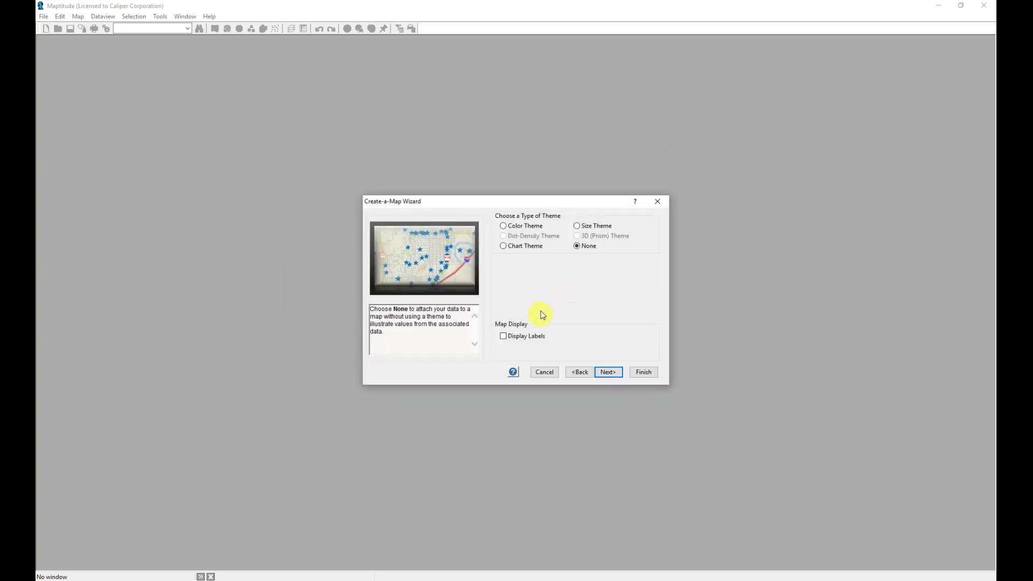
- Label the mapped points by Name and finish the wizard to locate all establishments
{"action": "left_click", "coordinate": [538, 336]}
{"action": "left_click", "coordinate": [561, 336]}
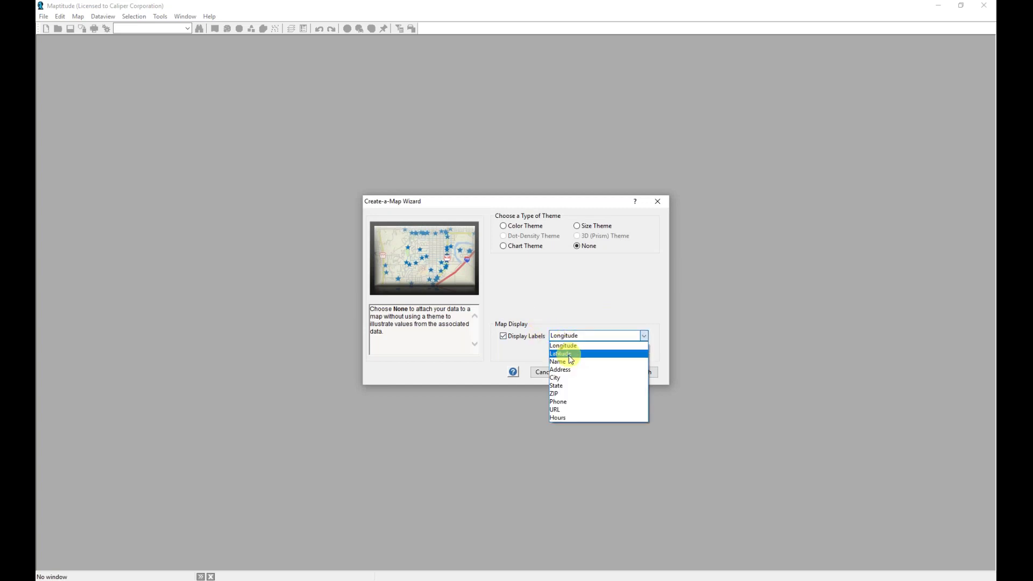
{"action": "left_click", "coordinate": [571, 363]}
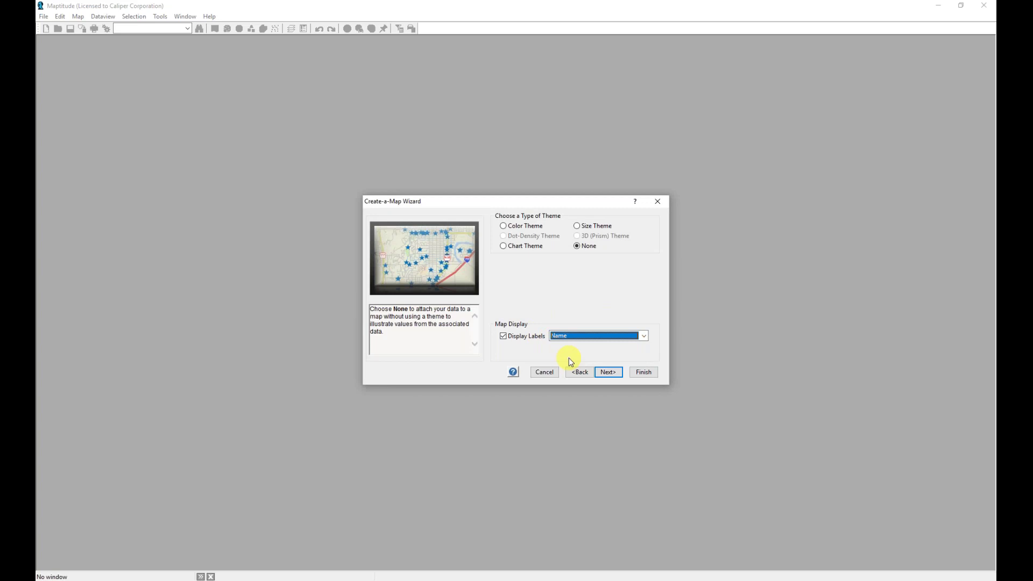
{"action": "left_click", "coordinate": [642, 371]}
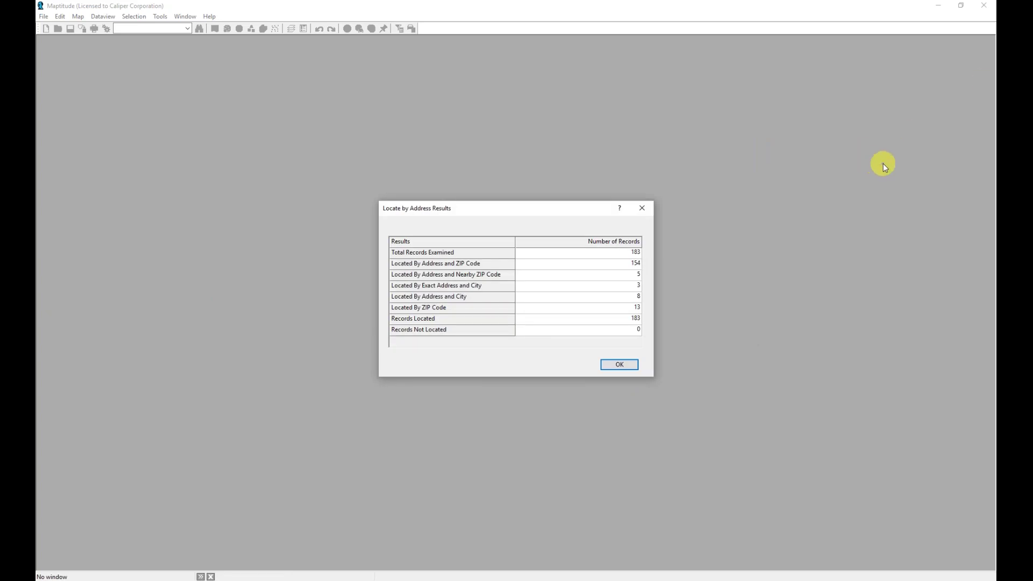
- Dismiss the Locate by Address Results summary so the Texas map draws with labelled breweries
{"action": "key", "text": "Return"}
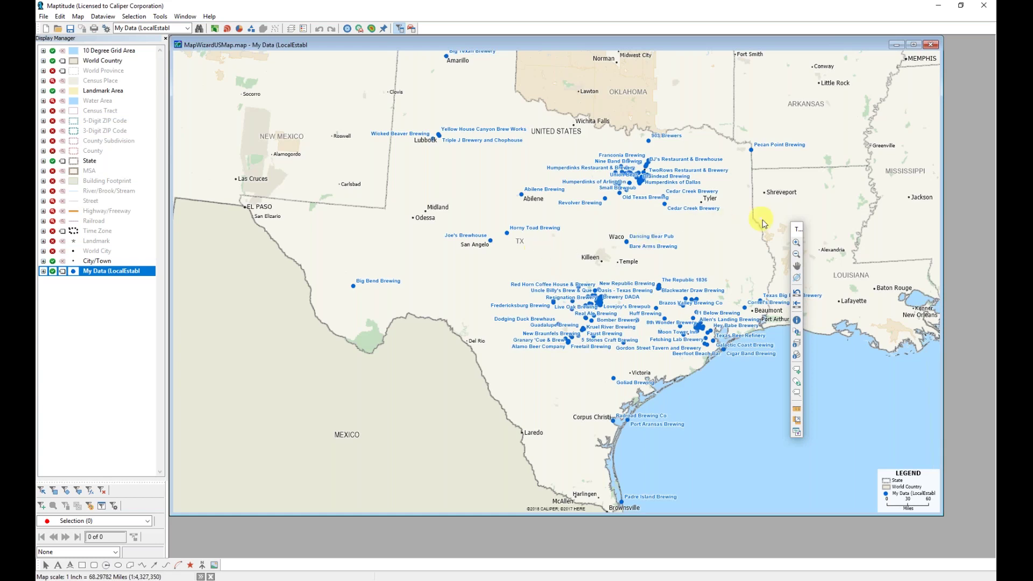
- Zoom in on Abilene and draw a 15-mile radius circle centred on Abilene Brewing
{"action": "left_click", "coordinate": [797, 243]}
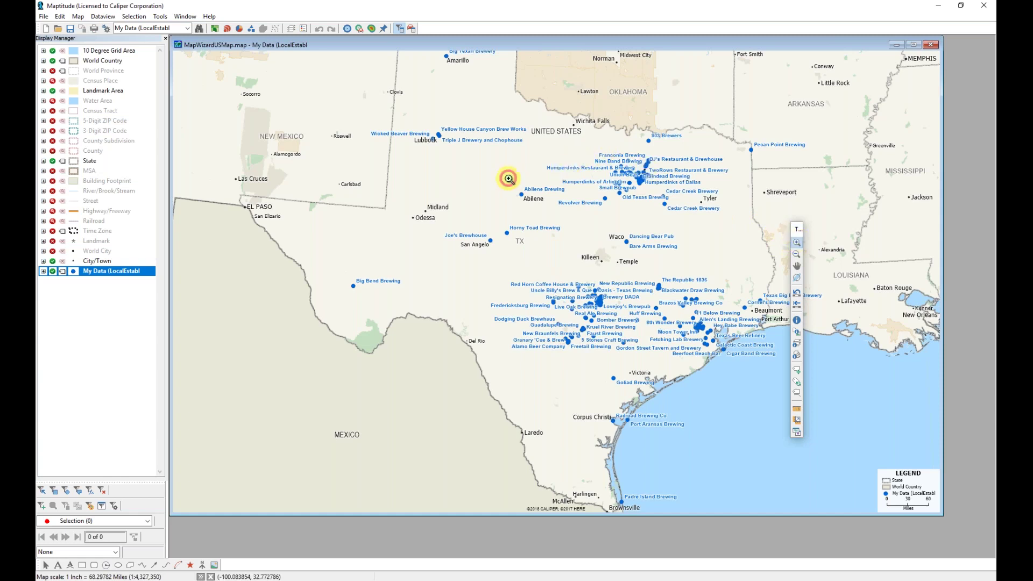
{"action": "left_click_drag", "start_coordinate": [508, 178], "coordinate": [560, 222]}
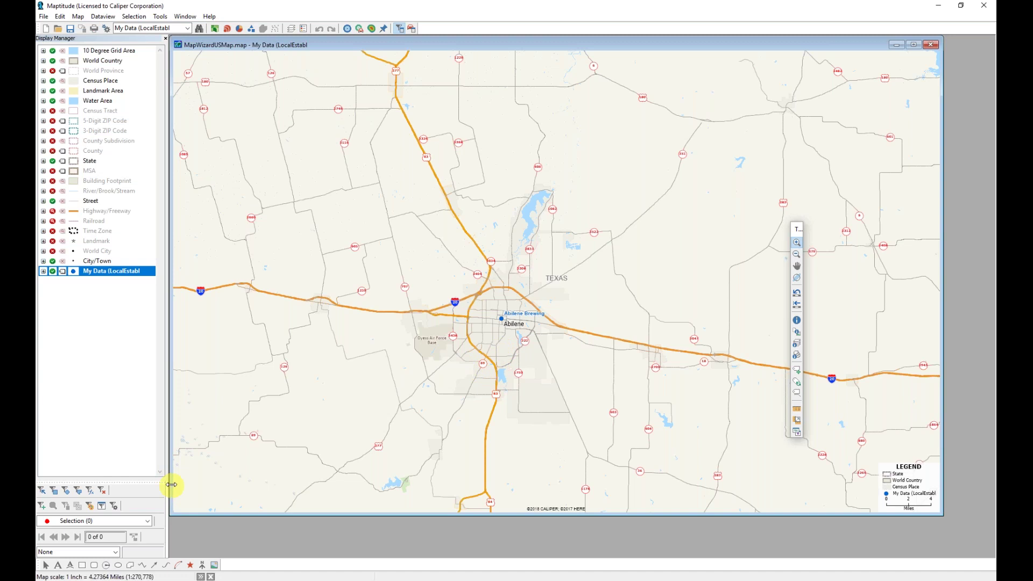
{"action": "left_click", "coordinate": [107, 565]}
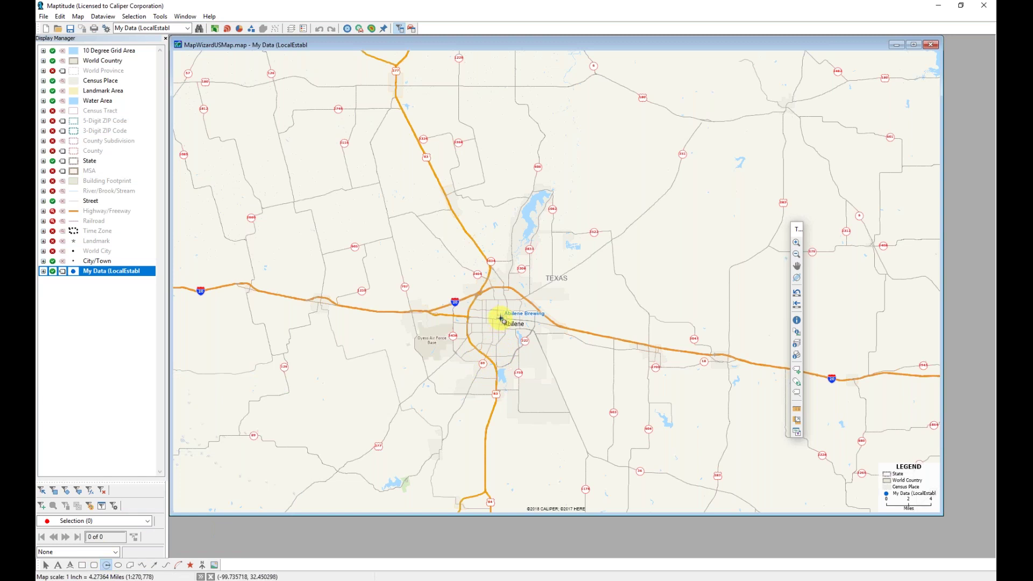
{"action": "left_click", "coordinate": [501, 319]}
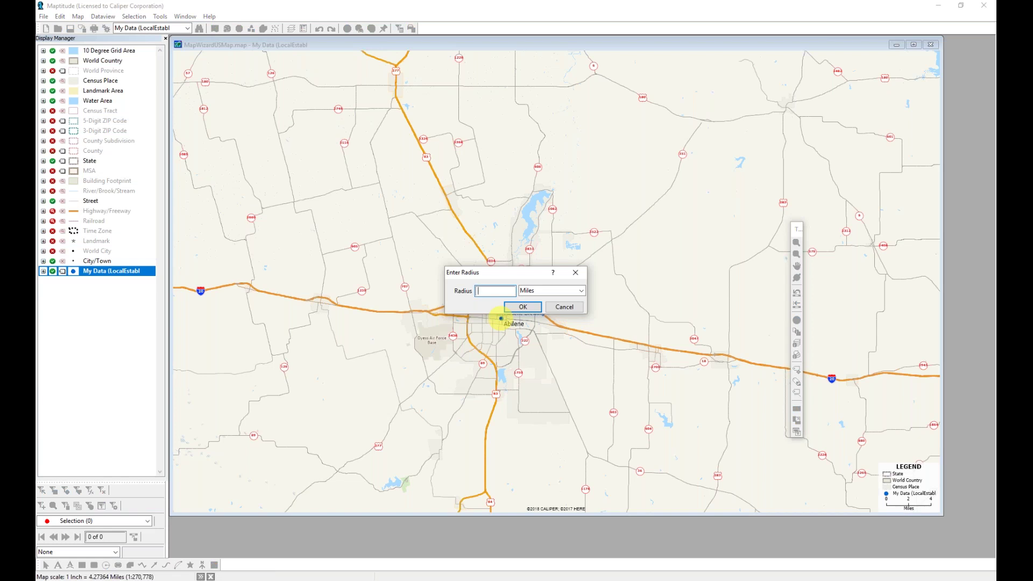
{"action": "type", "text": "15"}
{"action": "left_click", "coordinate": [522, 307]}
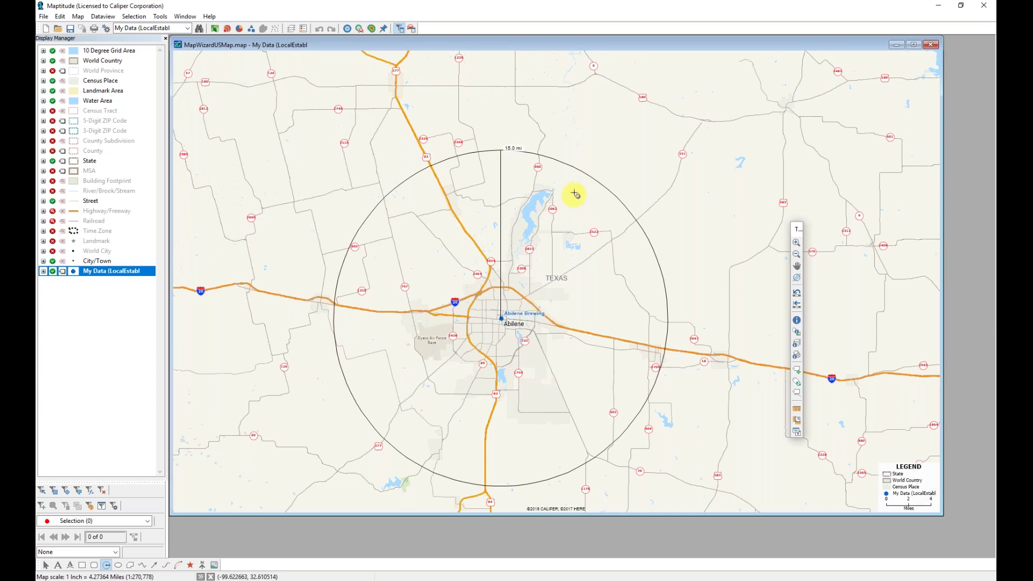
- Export the 15-mile circle's contents to an Excel workbook named '15 mile radius'
{"action": "right_click", "coordinate": [564, 163]}
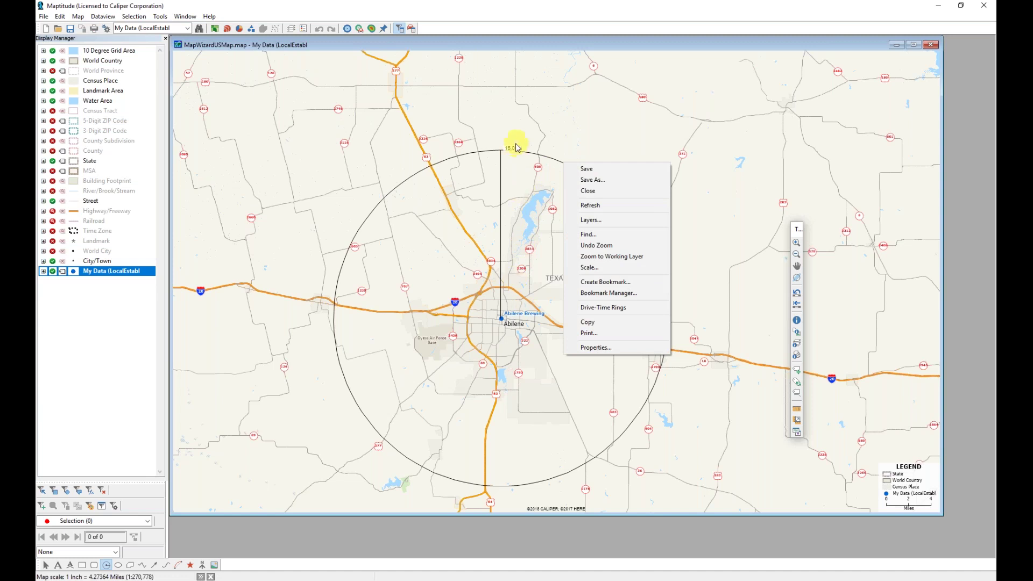
{"action": "left_click", "coordinate": [530, 156]}
{"action": "left_click", "coordinate": [533, 157]}
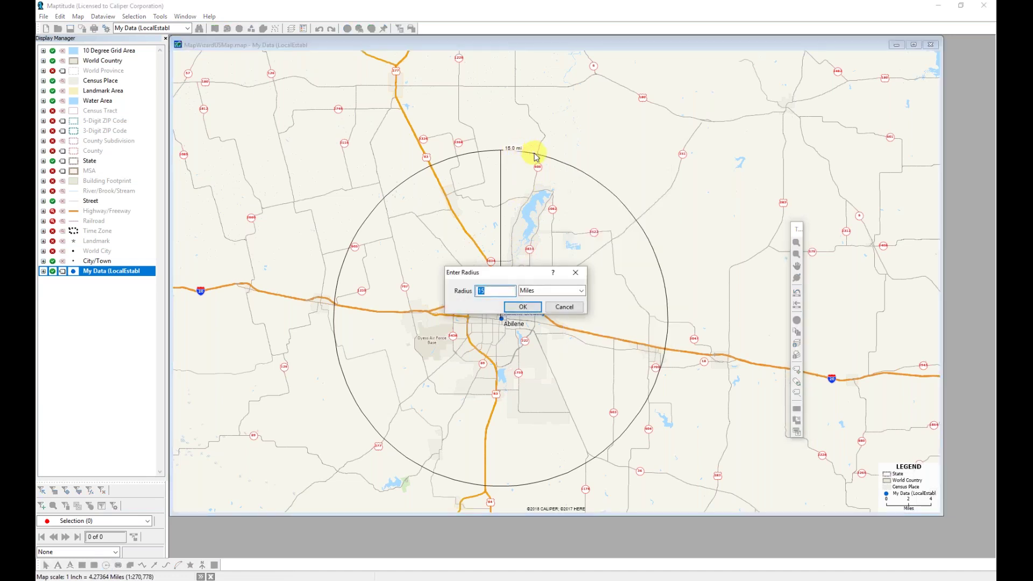
{"action": "key", "text": "Return"}
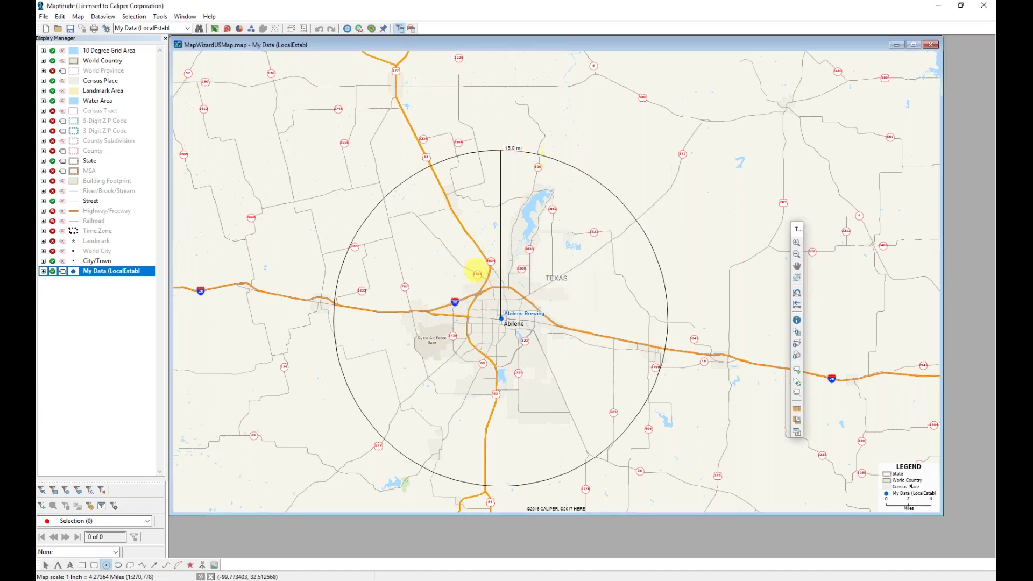
{"action": "left_click", "coordinate": [46, 564]}
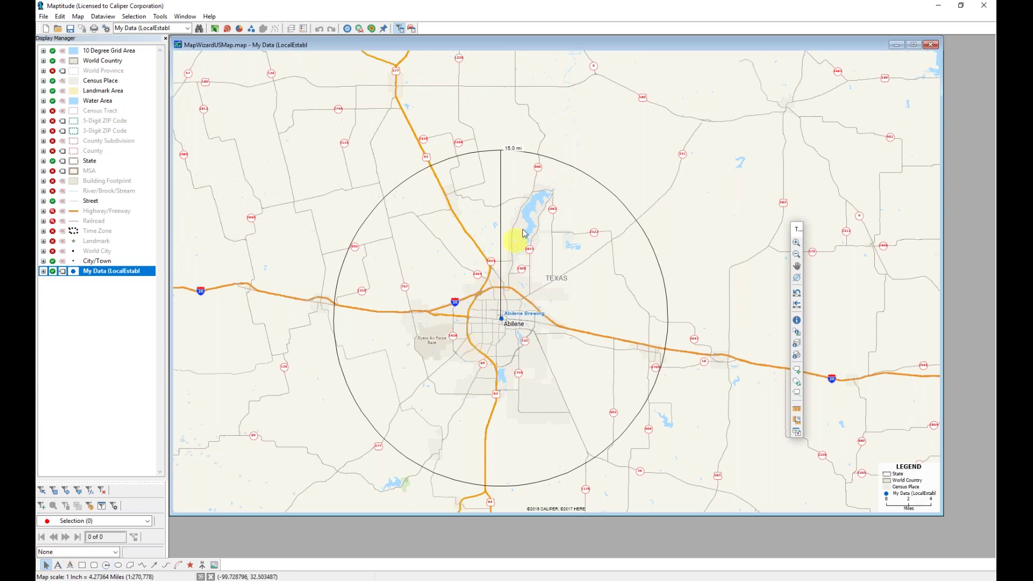
{"action": "right_click", "coordinate": [557, 160]}
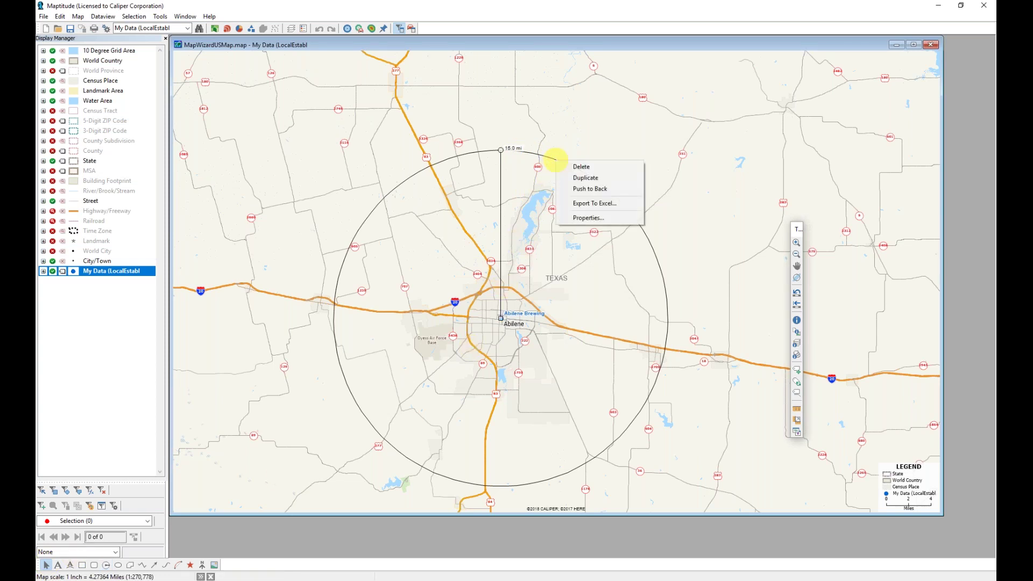
{"action": "left_click", "coordinate": [588, 204]}
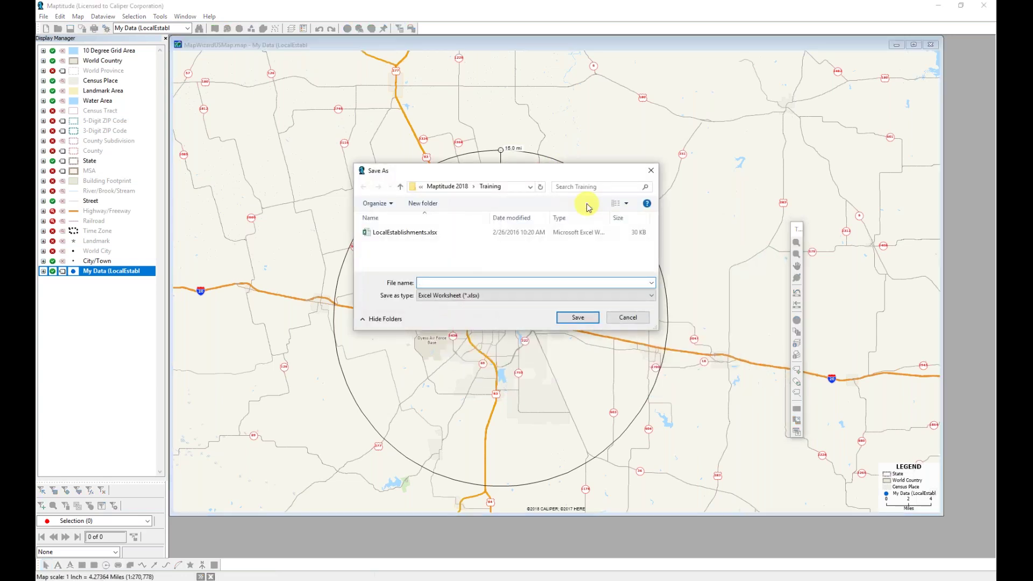
{"action": "type", "text": "15 mile radius"}
{"action": "key", "text": "Return"}
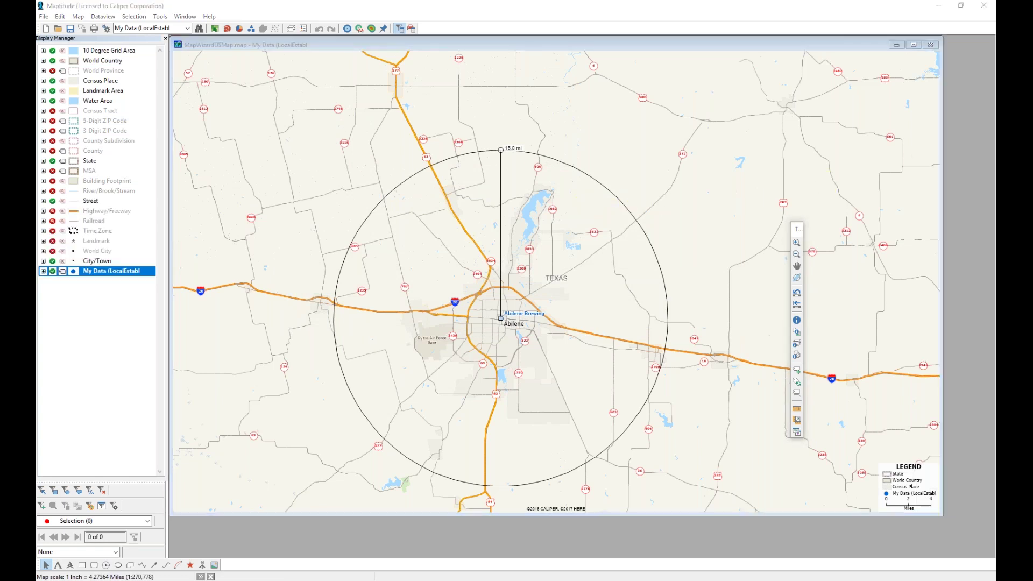
- Review the Abilene Brewing data and US Census Overlay income sheets, then close Excel
{"action": "left_click_drag", "start_coordinate": [915, 144], "coordinate": [475, 137]}
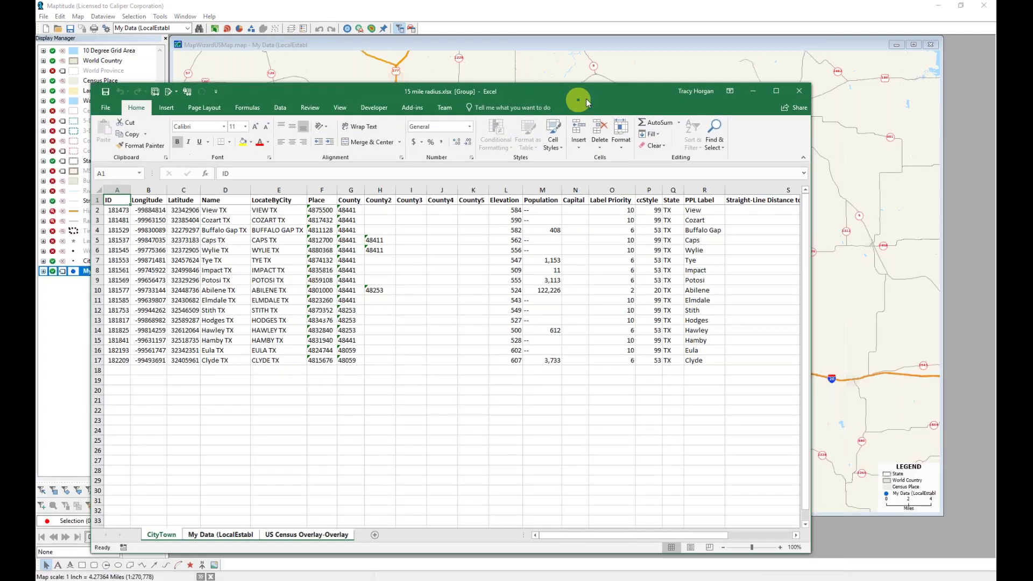
{"action": "left_click_drag", "start_coordinate": [586, 98], "coordinate": [652, 100]}
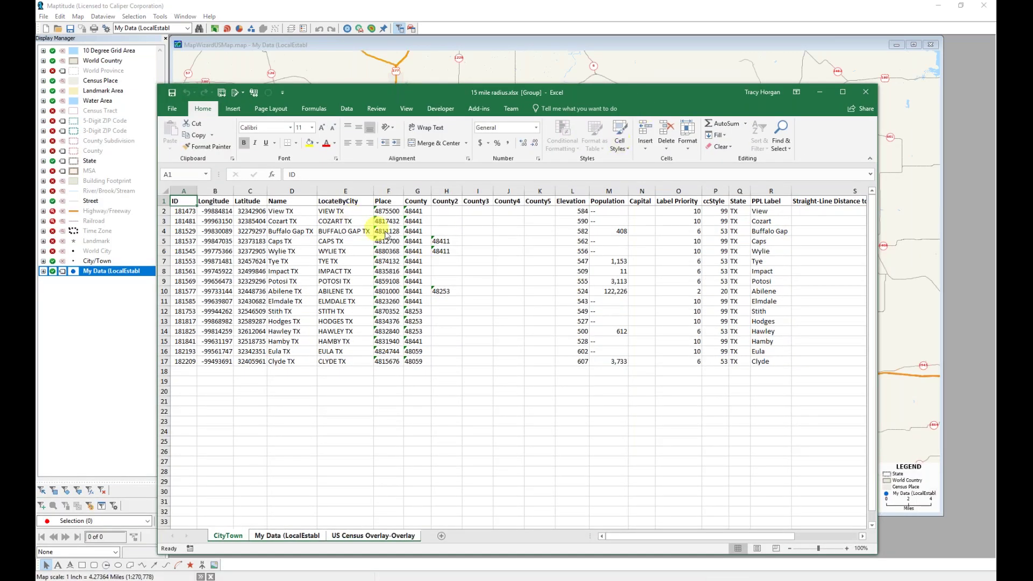
{"action": "left_click", "coordinate": [283, 537]}
{"action": "left_click", "coordinate": [342, 538]}
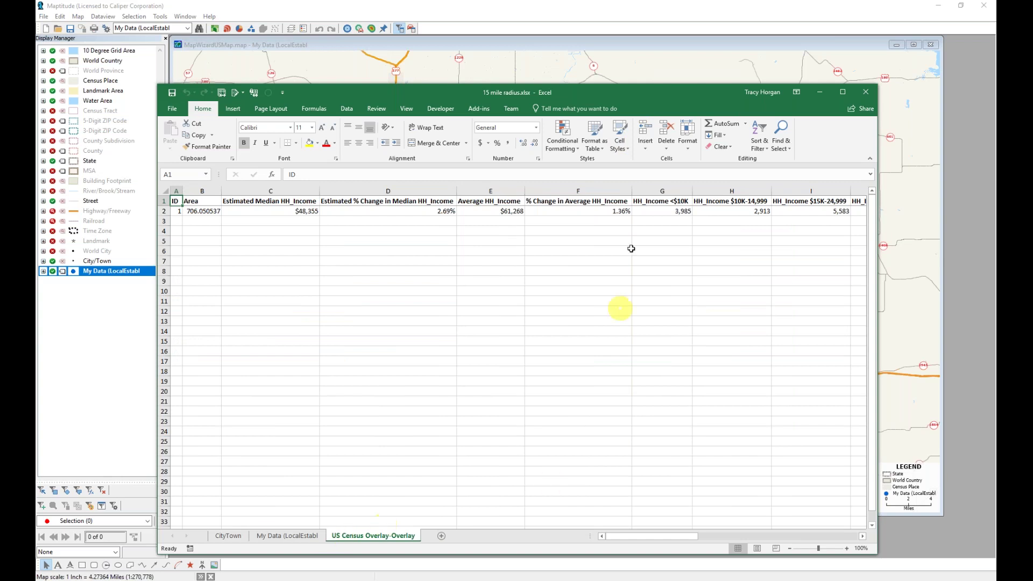
{"action": "left_click", "coordinate": [866, 92]}
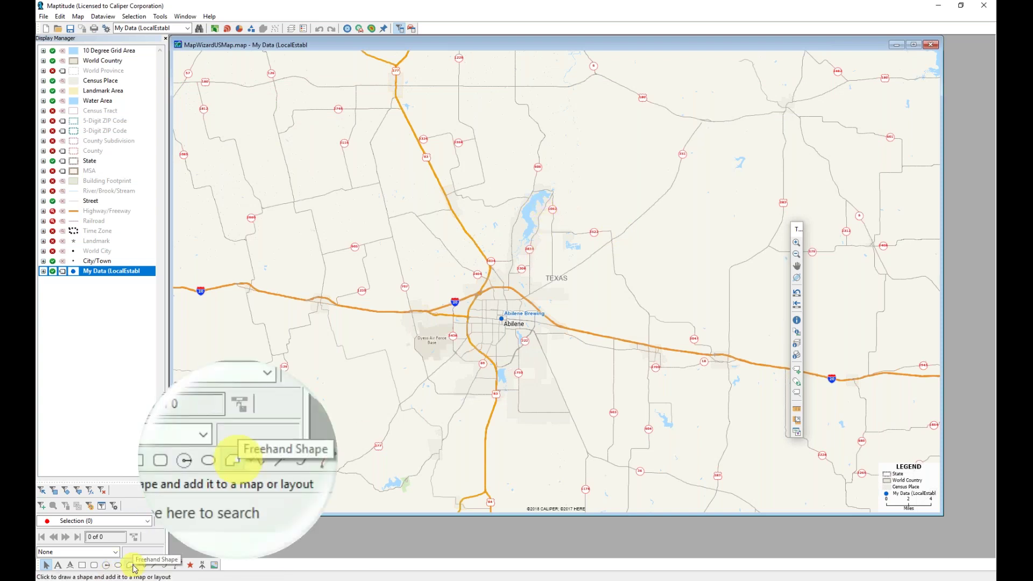
- Draw a freehand polygon enclosing Abilene, Abilene Brewing and the area south of town
{"action": "left_click", "coordinate": [132, 565]}
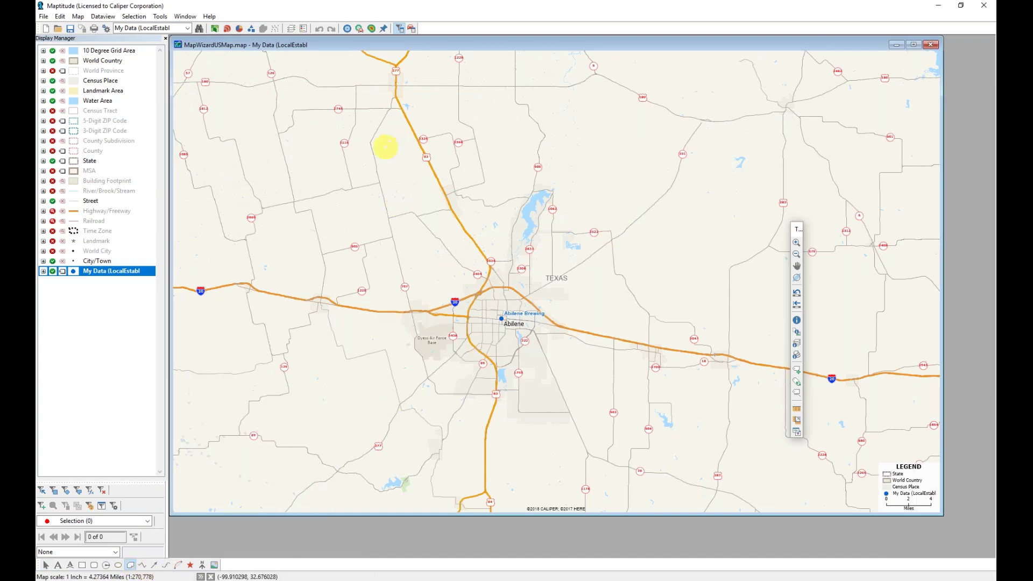
{"action": "mouse_move", "coordinate": [384, 171]}
{"action": "left_mouse_down"}
{"action": "mouse_move", "coordinate": [447, 134]}
{"action": "mouse_move", "coordinate": [598, 159]}
{"action": "mouse_move", "coordinate": [672, 249]}
{"action": "left_mouse_up"}
{"action": "mouse_move", "coordinate": [725, 374]}
{"action": "left_mouse_down"}
{"action": "mouse_move", "coordinate": [739, 443]}
{"action": "mouse_move", "coordinate": [591, 497]}
{"action": "mouse_move", "coordinate": [492, 512]}
{"action": "left_mouse_up"}
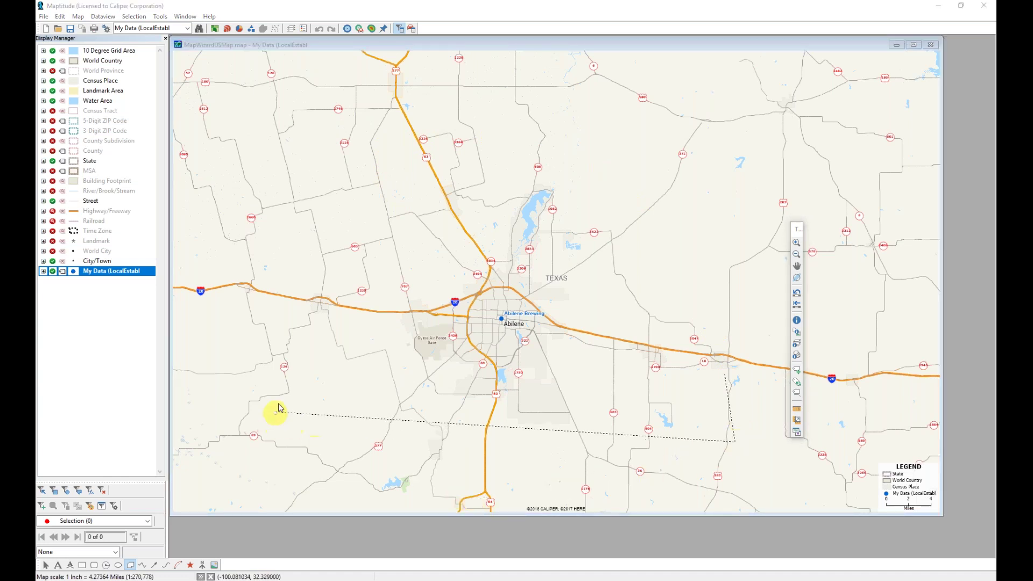
{"action": "double_click", "coordinate": [324, 163]}
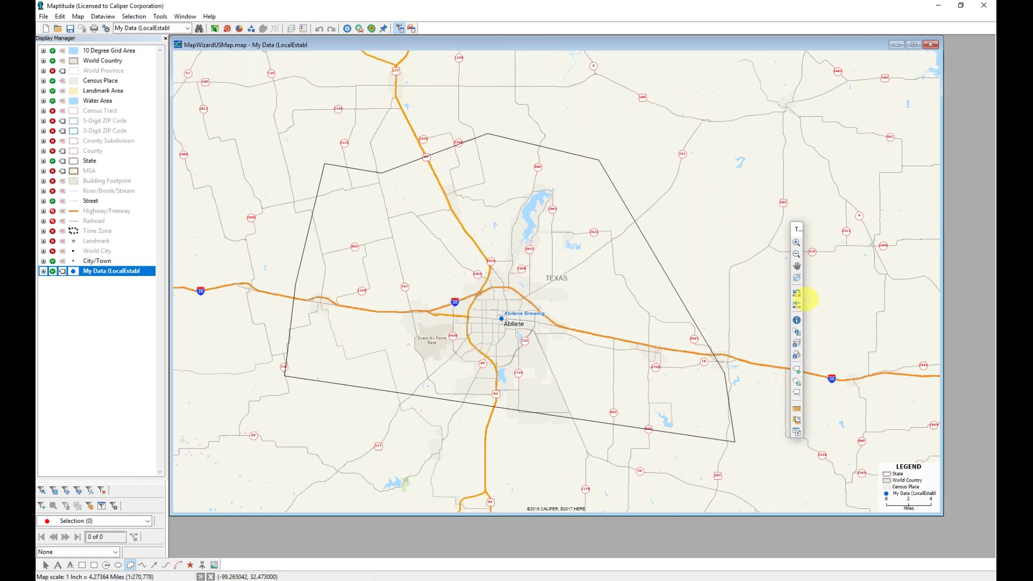
- Select the drawn polygon and export its contents to an Excel workbook named 'Polygon'
{"action": "left_click", "coordinate": [45, 565]}
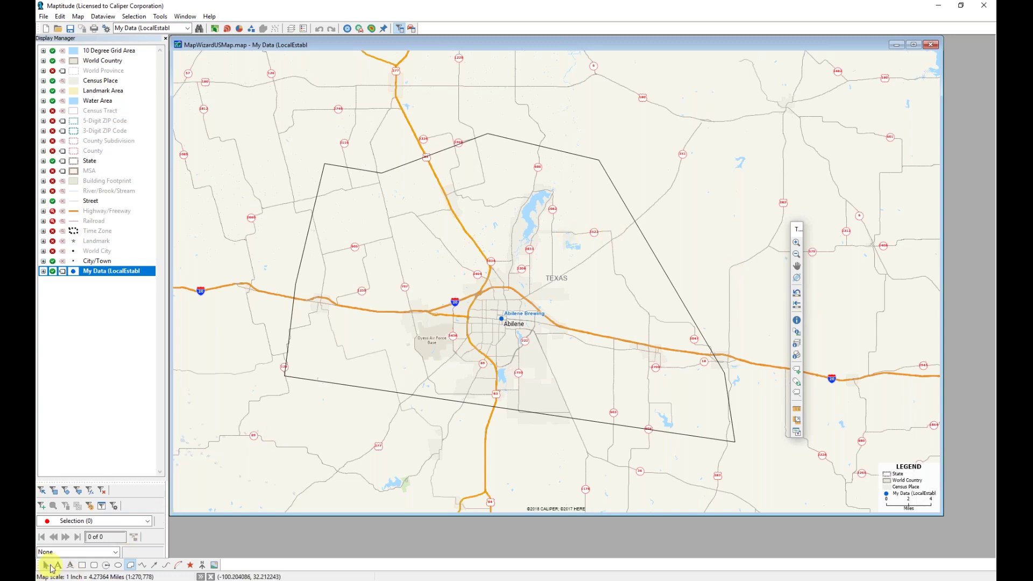
{"action": "left_click", "coordinate": [328, 166]}
{"action": "right_click", "coordinate": [328, 166]}
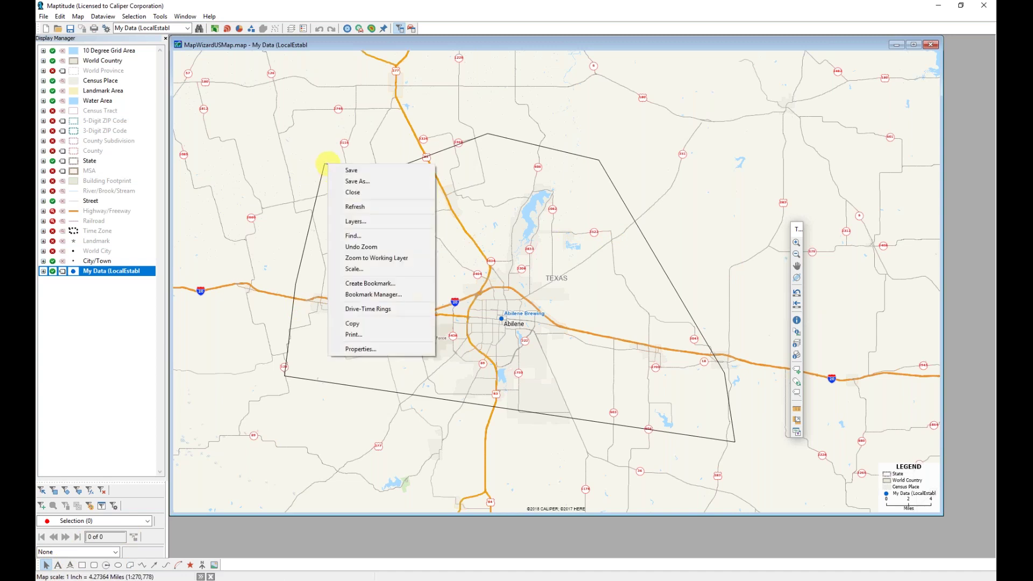
{"action": "left_click", "coordinate": [323, 166]}
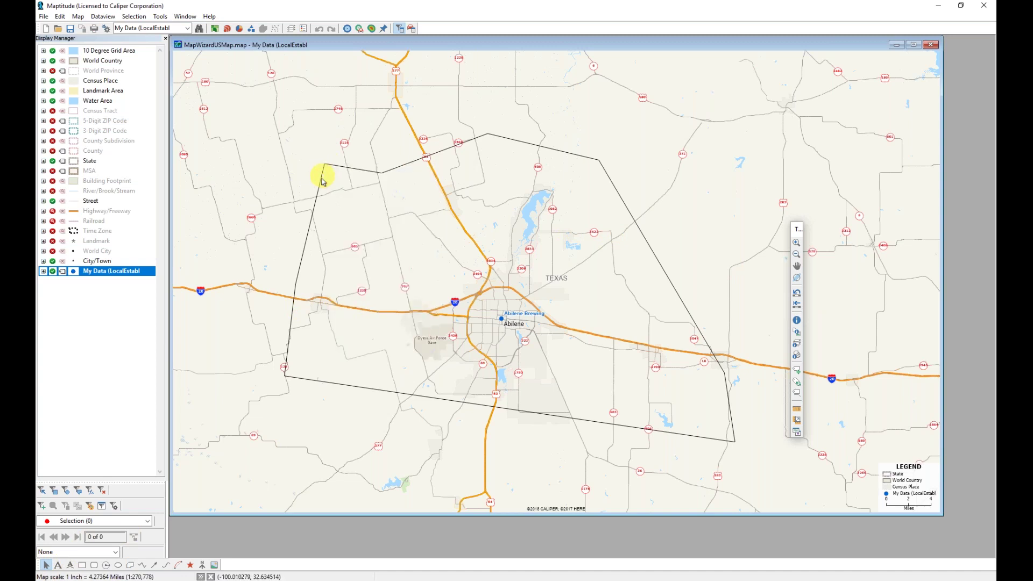
{"action": "left_click", "coordinate": [319, 221]}
{"action": "right_click", "coordinate": [317, 211]}
{"action": "left_click", "coordinate": [362, 253]}
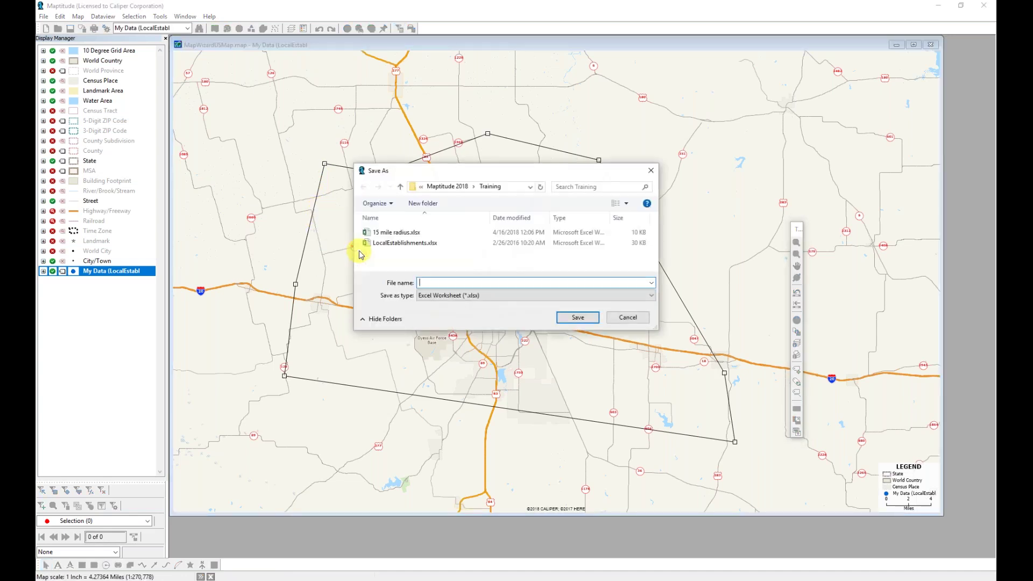
{"action": "type", "text": "Polygon"}
{"action": "key", "text": "Return"}
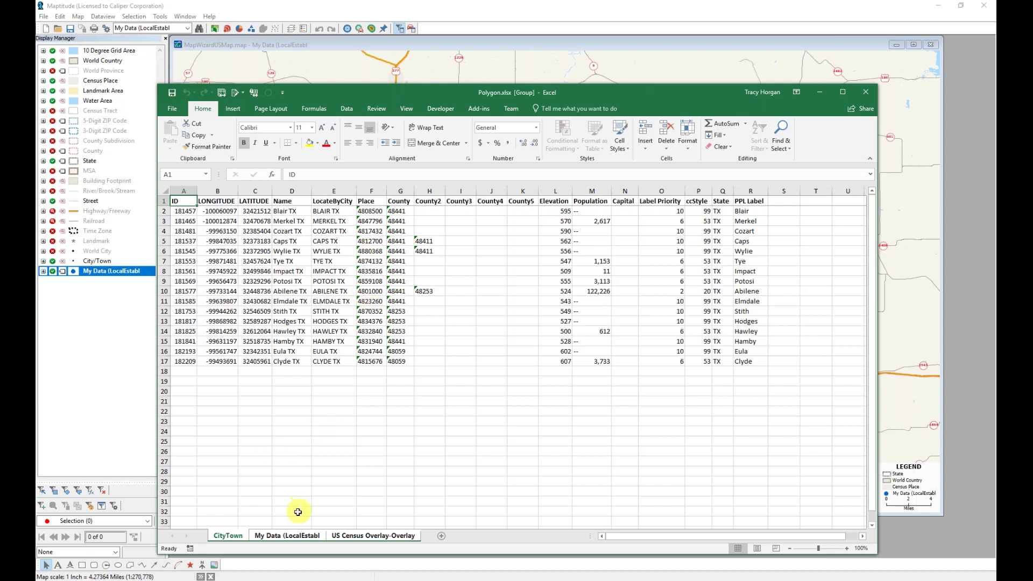
- Check the My Data and census overlay sheets ($47,520 median household income), then close Excel
{"action": "left_click", "coordinate": [293, 535]}
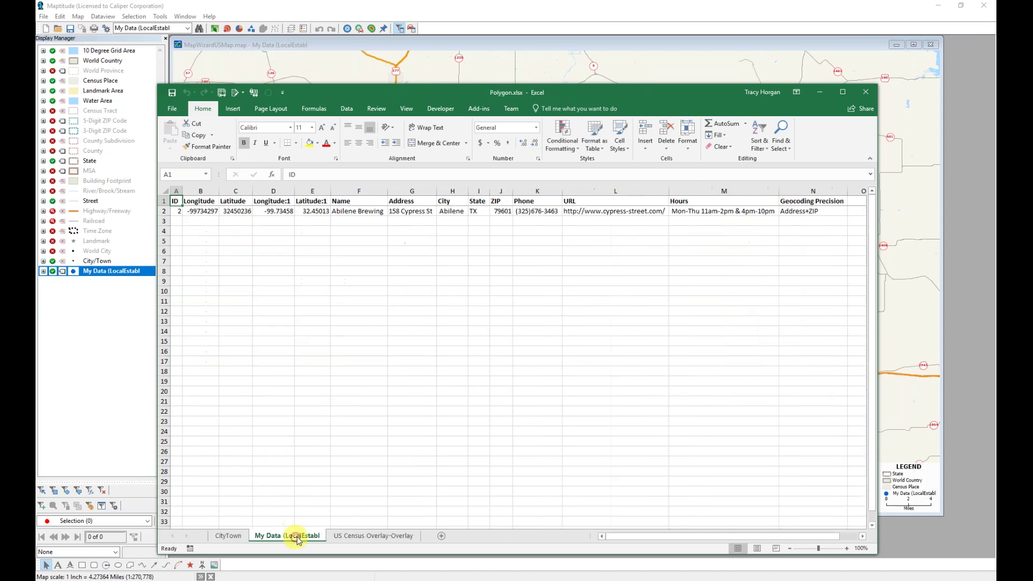
{"action": "left_click", "coordinate": [380, 536]}
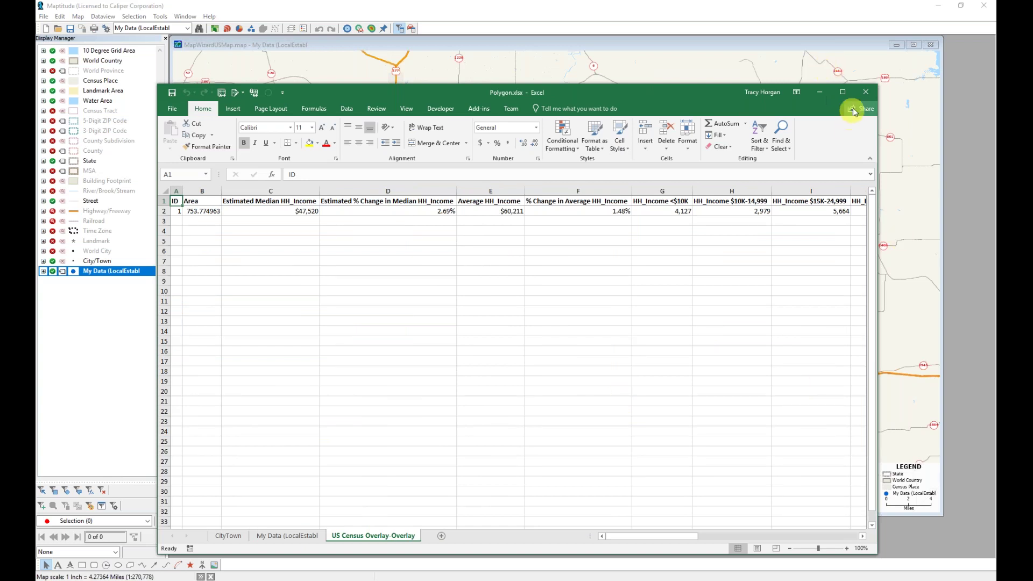
{"action": "left_click", "coordinate": [866, 97]}
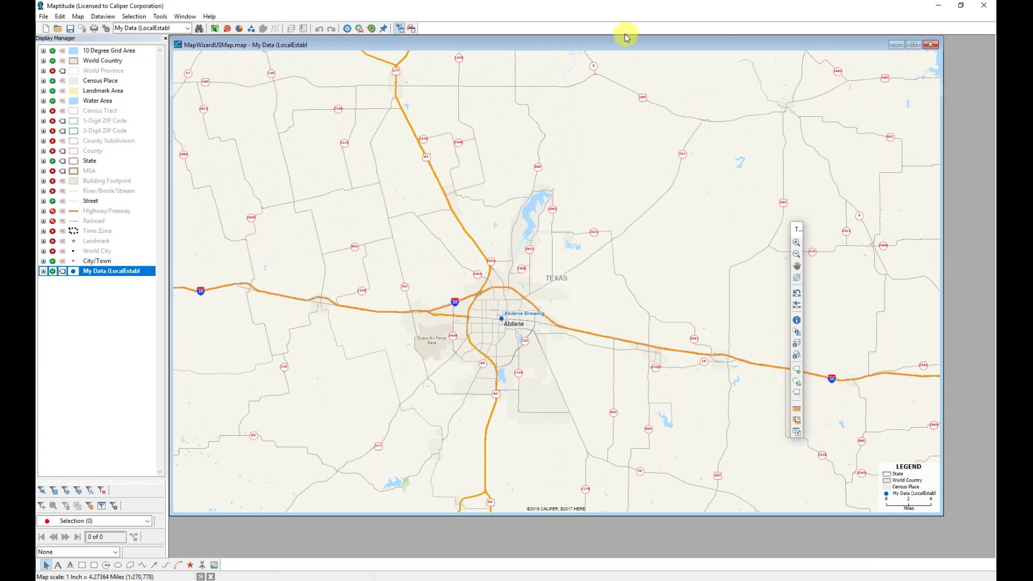
- Open the Buffers toolbar from Tools > Analysis so it floats over the Abilene map
{"action": "left_click", "coordinate": [162, 17]}
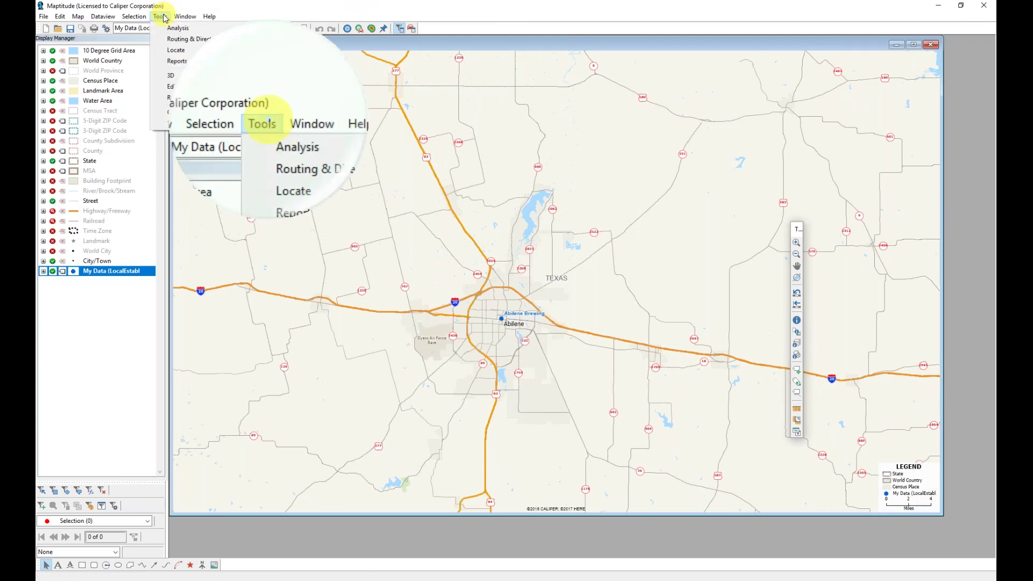
{"action": "mouse_move", "coordinate": [183, 27]}
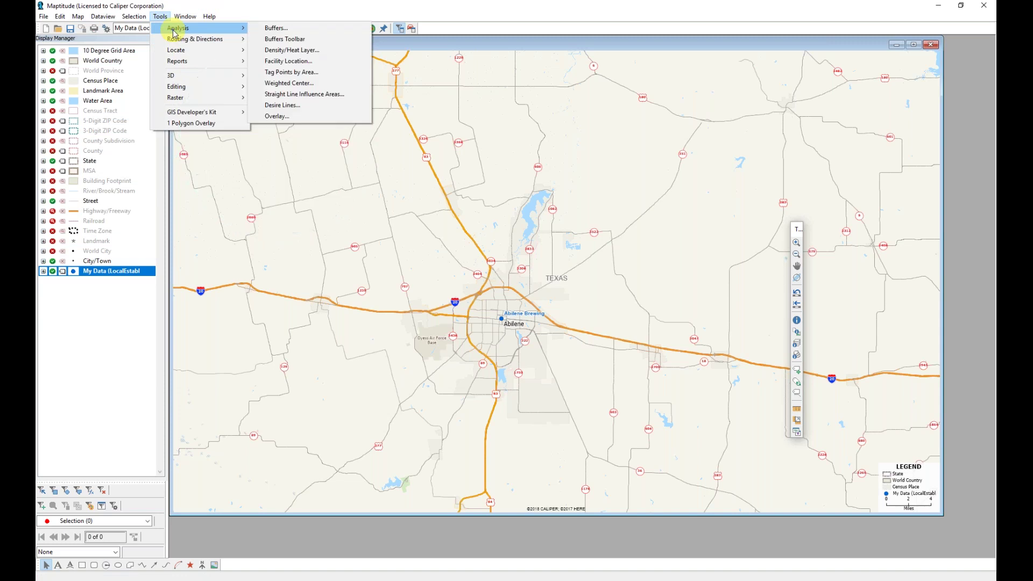
{"action": "left_click", "coordinate": [276, 39]}
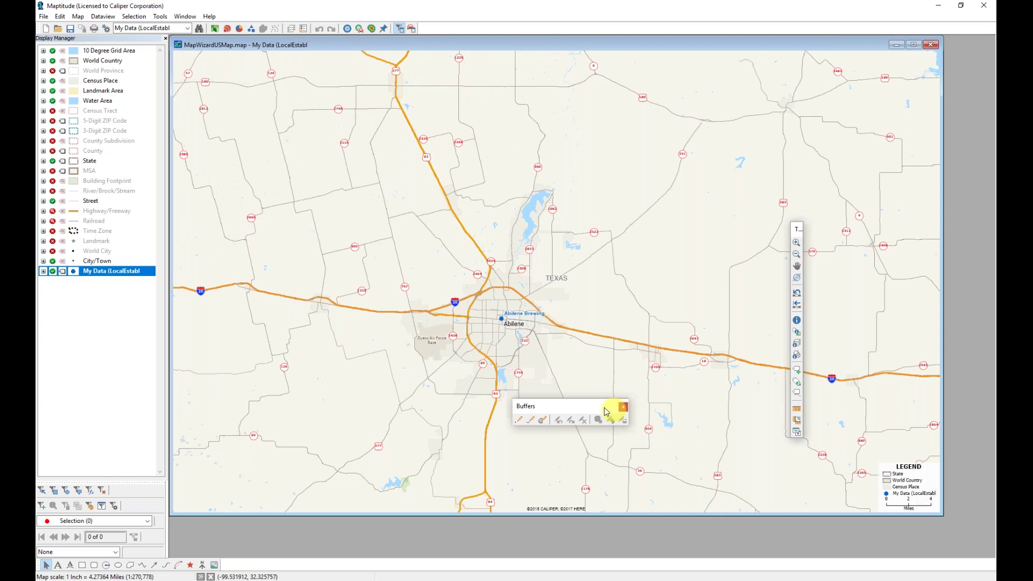
- Add three temporary points on the map: southwest, north and east of Abilene
{"action": "left_click", "coordinate": [520, 420]}
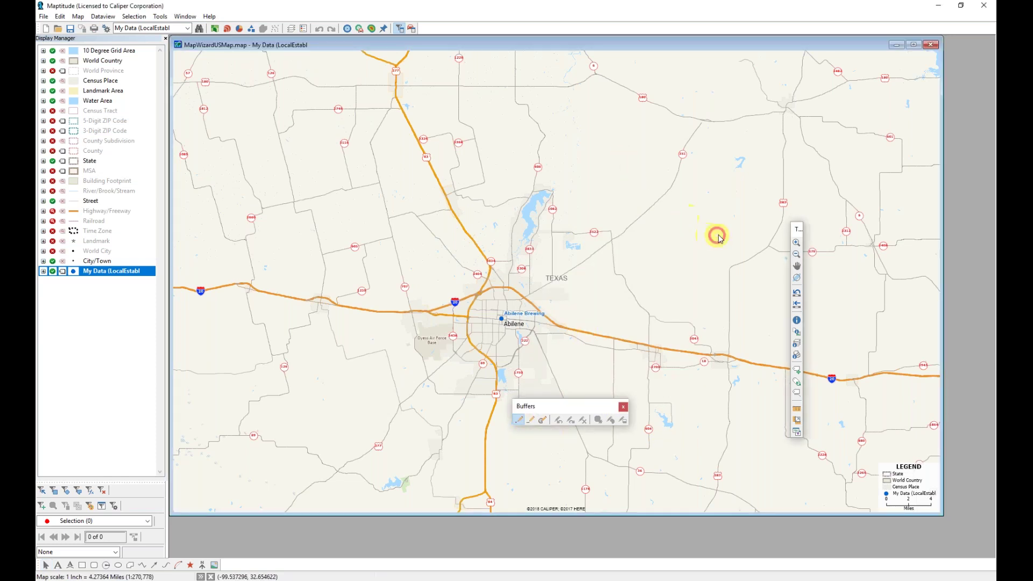
{"action": "left_click", "coordinate": [348, 409]}
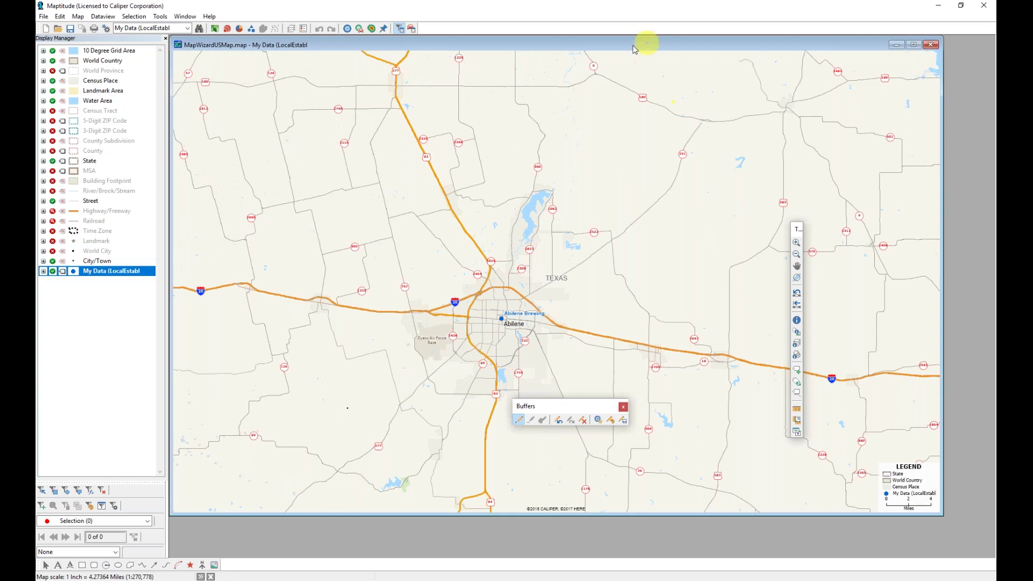
{"action": "left_click", "coordinate": [571, 135]}
{"action": "left_click", "coordinate": [701, 234]}
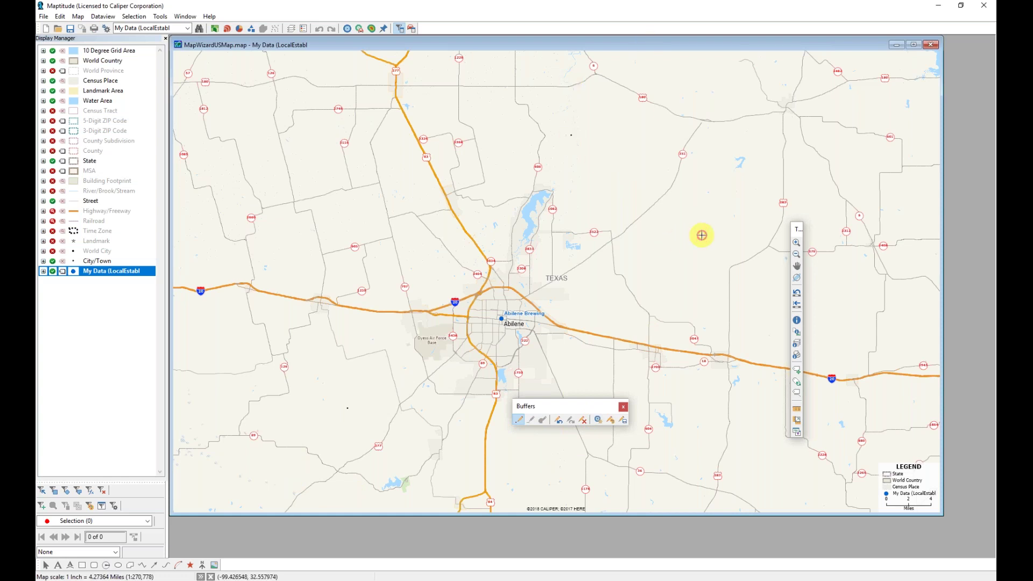
- Start Create Buffers and save the temporary points as the 'My Points' layer
{"action": "left_click", "coordinate": [598, 420]}
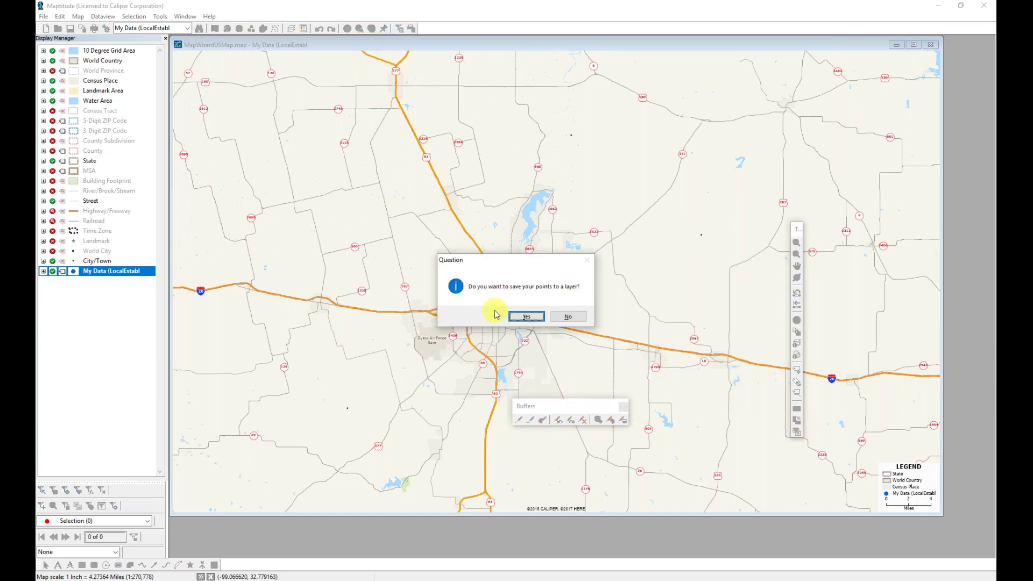
{"action": "left_click", "coordinate": [525, 317]}
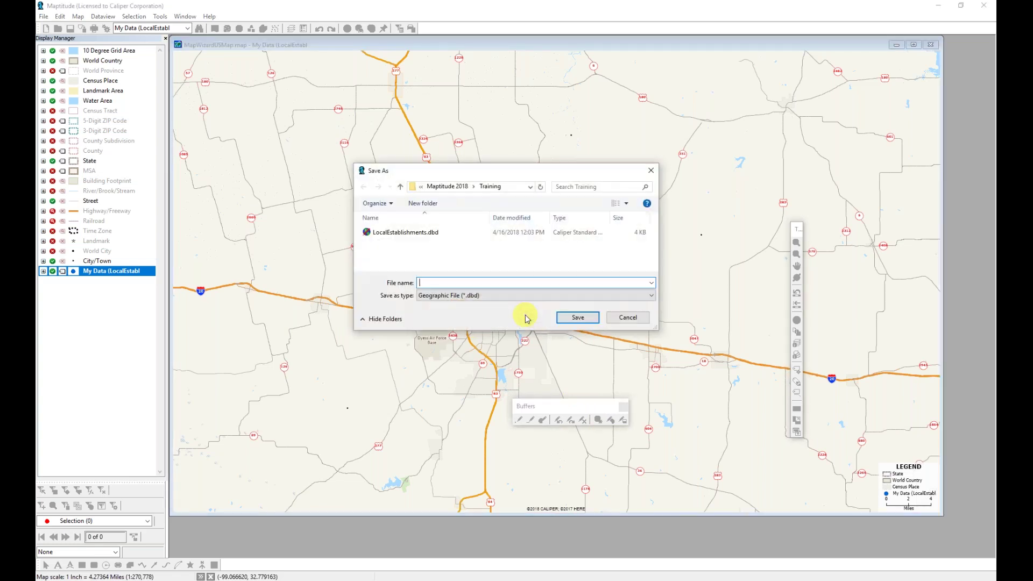
{"action": "type", "text": "My Points"}
{"action": "key", "text": "Return"}
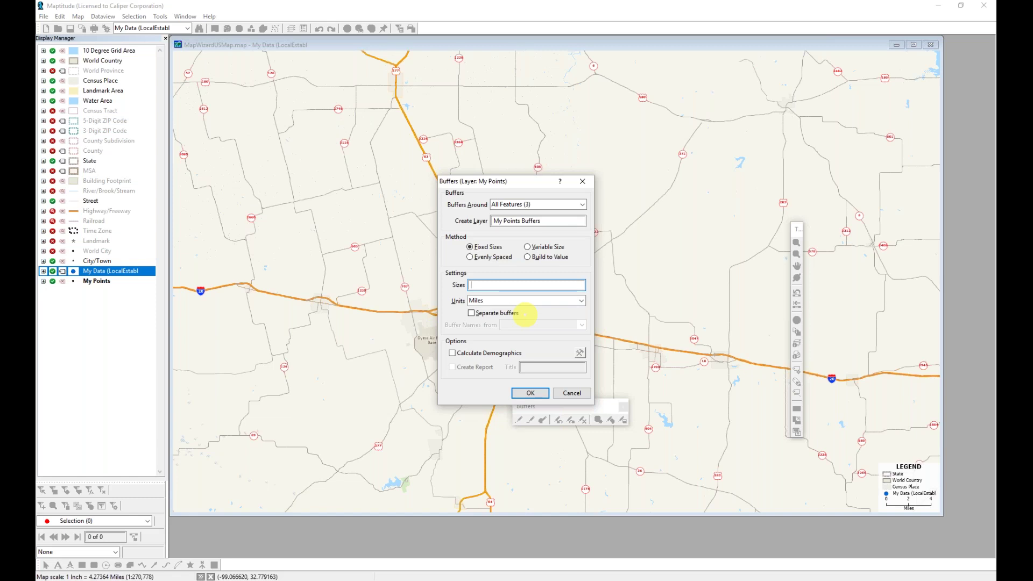
- Build 1, 3 and 5 mile buffers with demographics calculated and a Buffer Report, saving the buffers file
{"action": "type", "text": "1 3 5"}
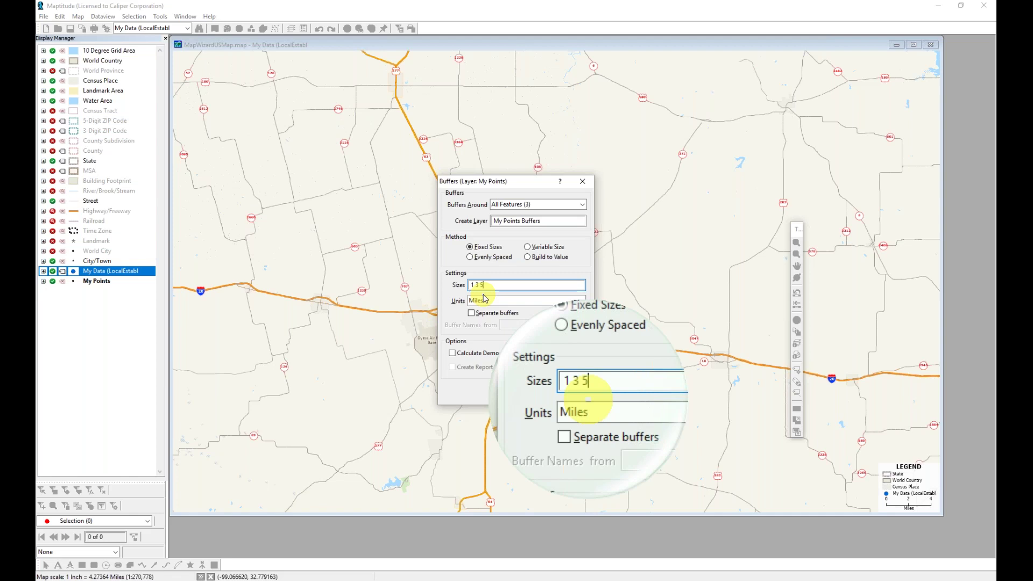
{"action": "left_click", "coordinate": [486, 353]}
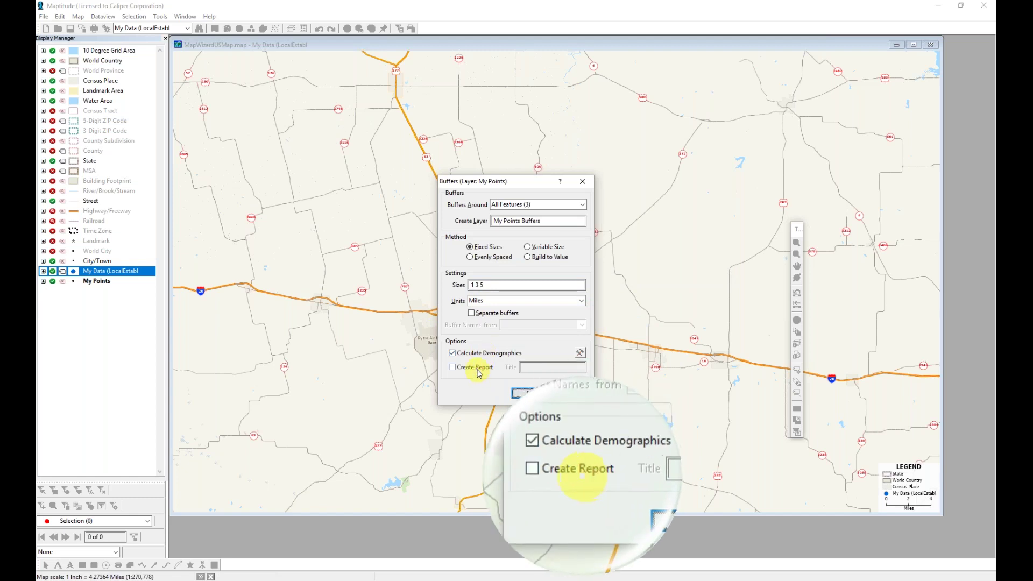
{"action": "left_click", "coordinate": [478, 371]}
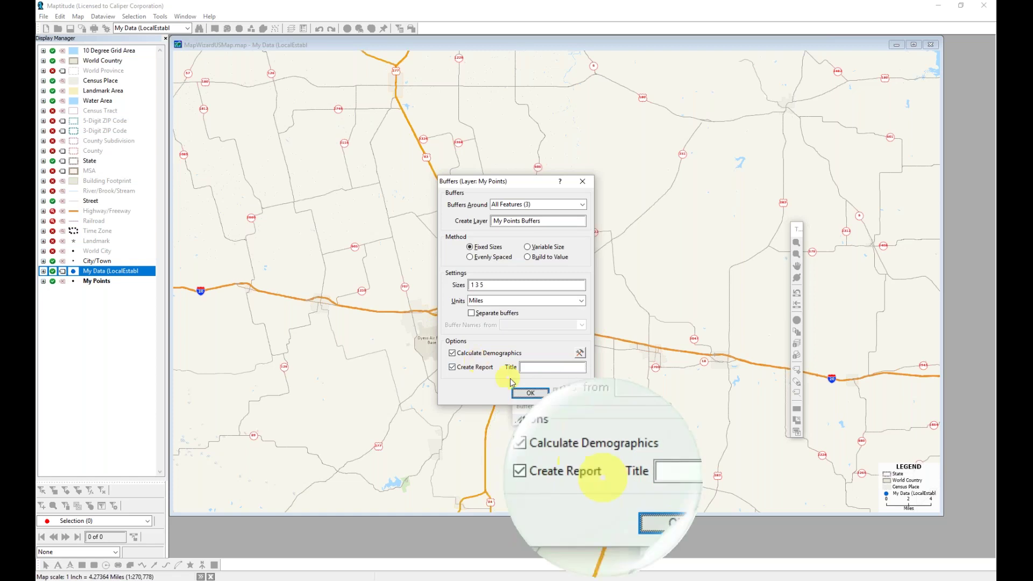
{"action": "left_click", "coordinate": [529, 393]}
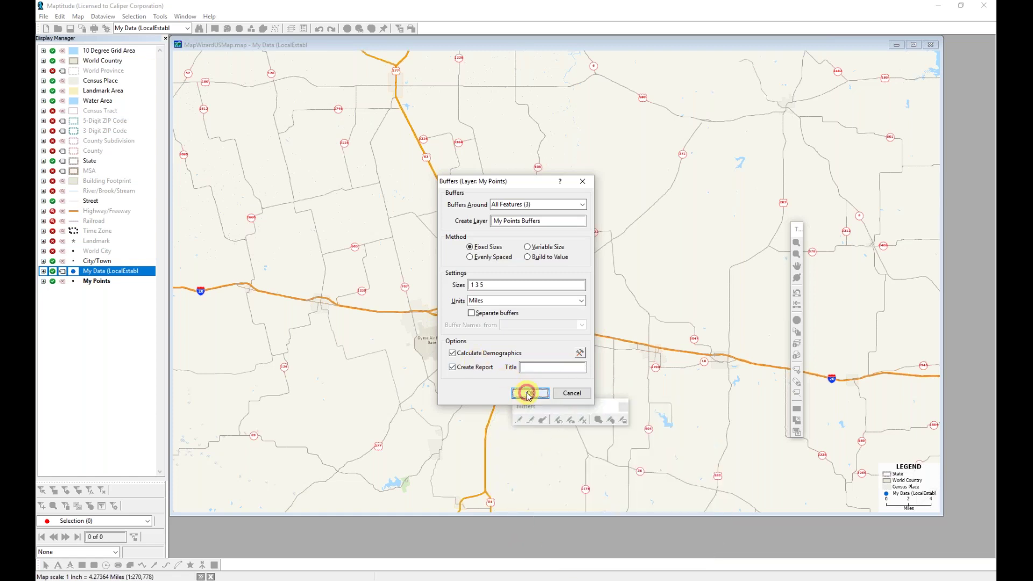
{"action": "key", "text": "Return"}
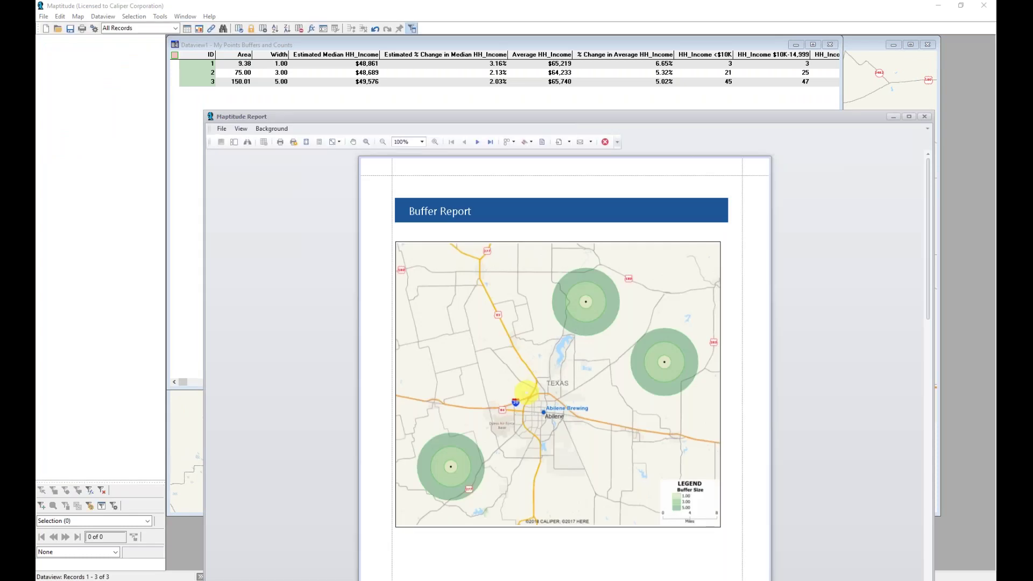
{"action": "scroll", "coordinate": [526, 392], "scroll_direction": "down", "scroll_amount": 5}
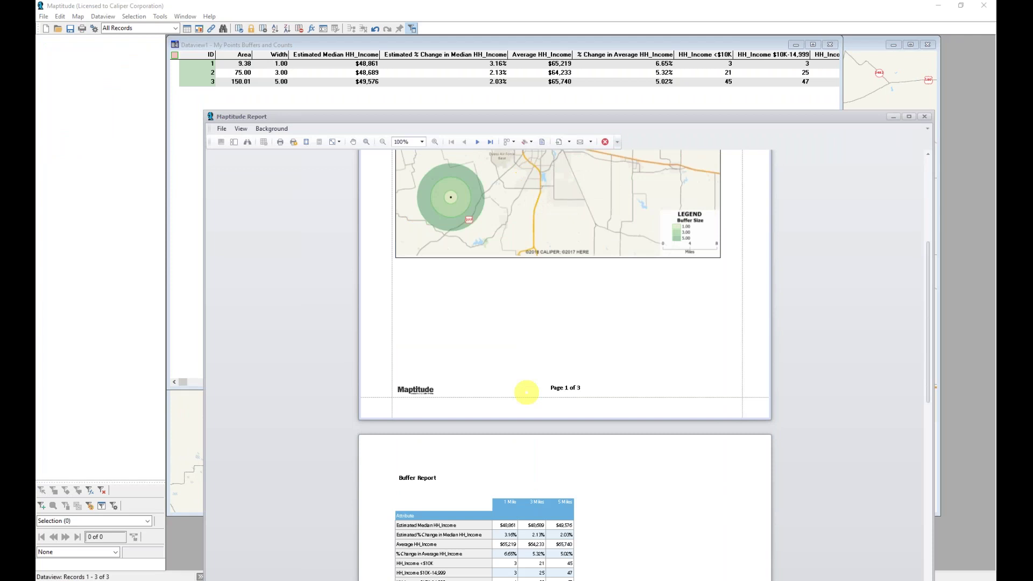
{"action": "scroll", "coordinate": [526, 392], "scroll_direction": "down", "scroll_amount": 4}
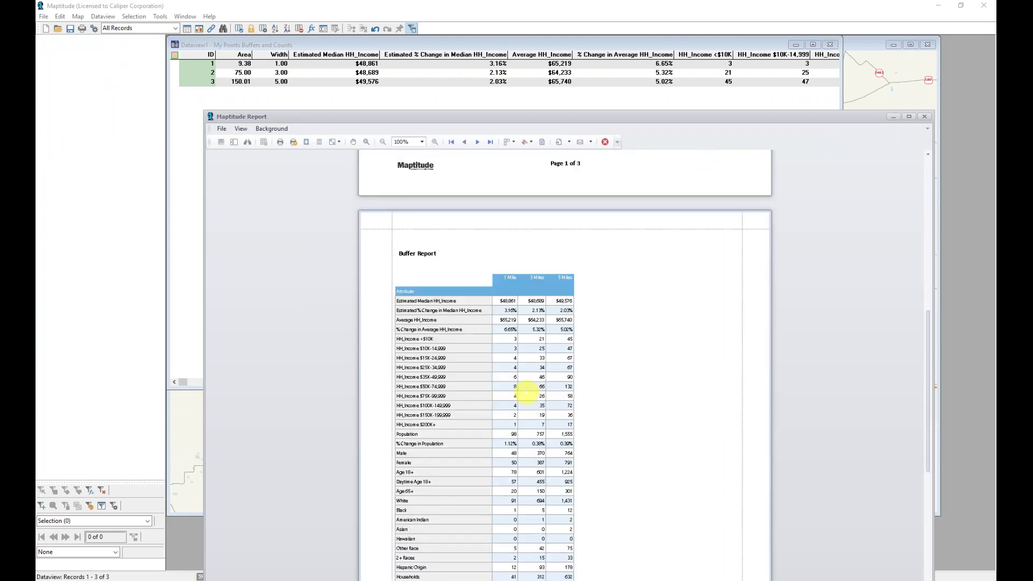
{"action": "scroll", "coordinate": [526, 393], "scroll_direction": "down", "scroll_amount": 1}
{"action": "scroll", "coordinate": [527, 391], "scroll_direction": "down", "scroll_amount": 3}
{"action": "scroll", "coordinate": [526, 391], "scroll_direction": "down", "scroll_amount": 3}
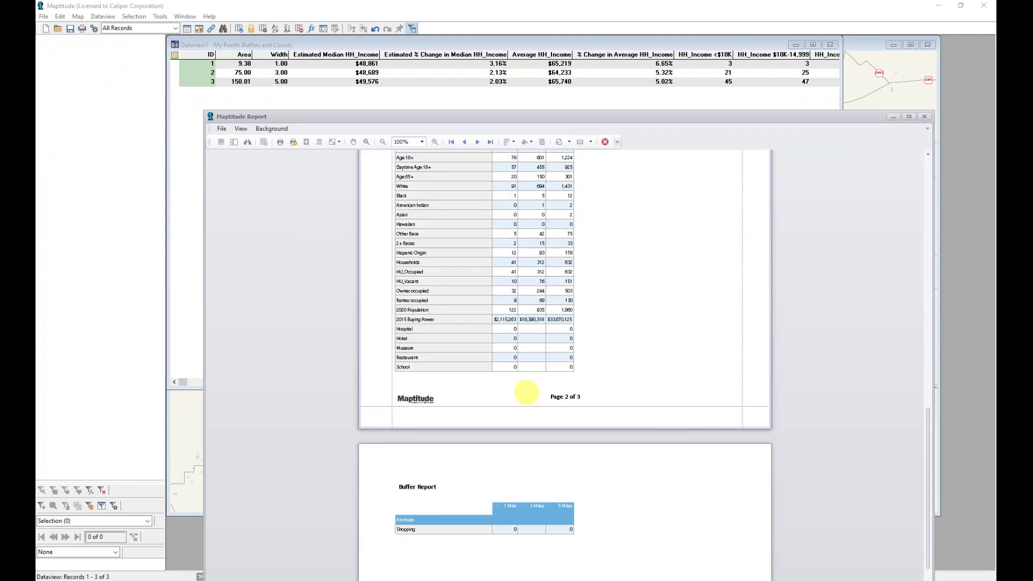
{"action": "scroll", "coordinate": [526, 391], "scroll_direction": "up", "scroll_amount": 7}
{"action": "scroll", "coordinate": [526, 393], "scroll_direction": "up", "scroll_amount": 8}
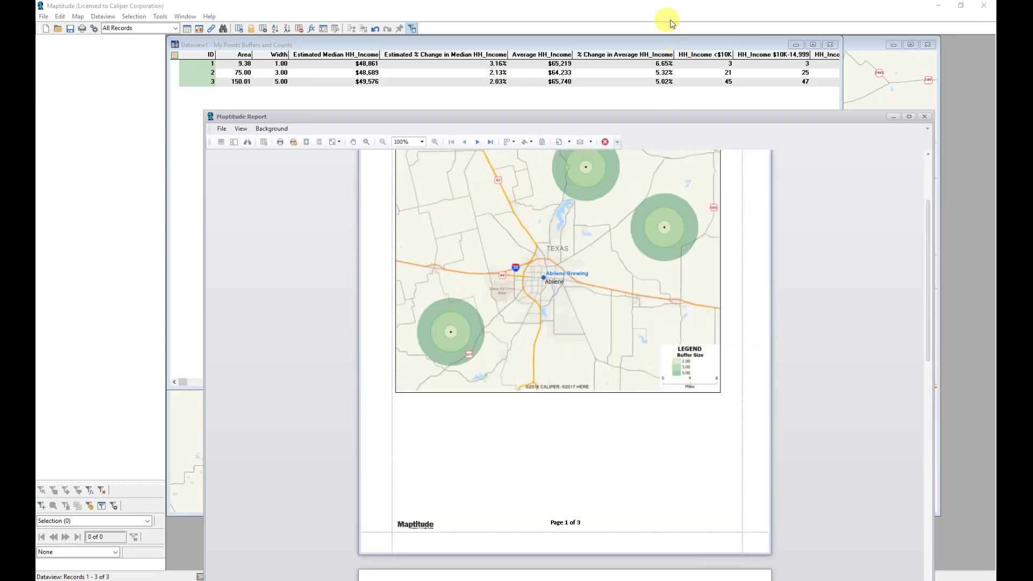
- Bring the buffer map forward and inspect the eastern buffer's centre point with the Info tool
{"action": "left_click", "coordinate": [856, 46]}
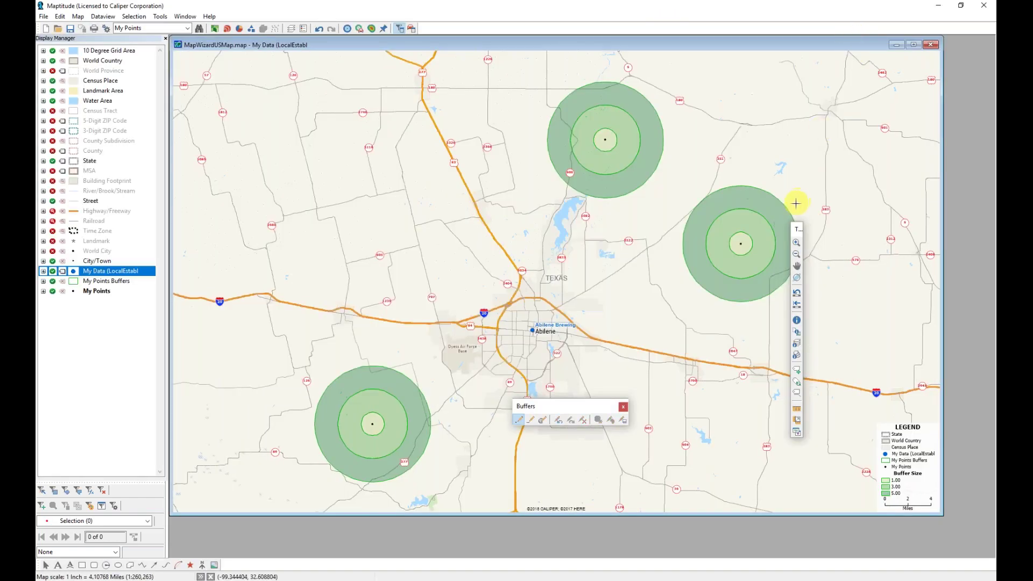
{"action": "left_click", "coordinate": [801, 320]}
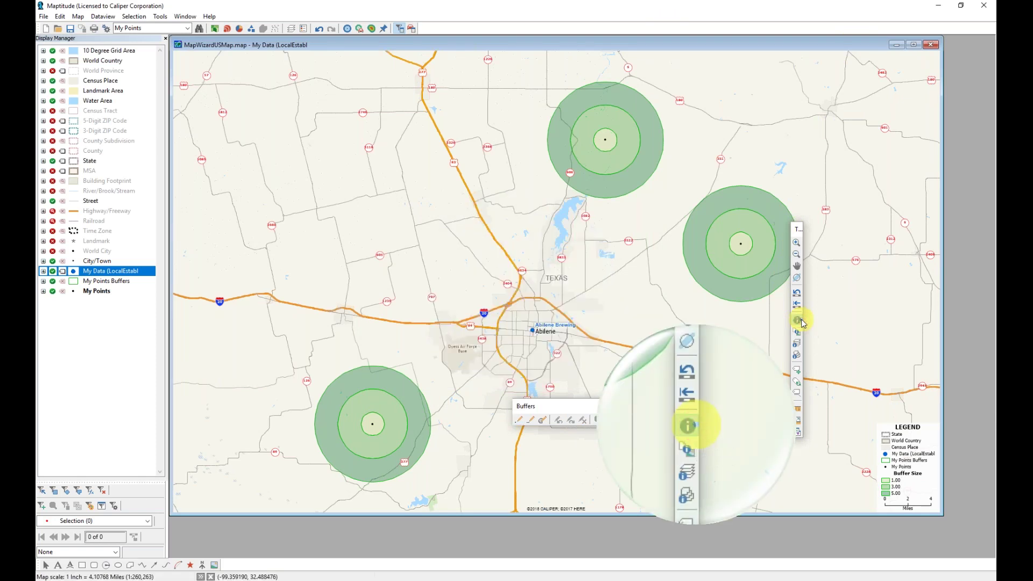
{"action": "left_click", "coordinate": [729, 196]}
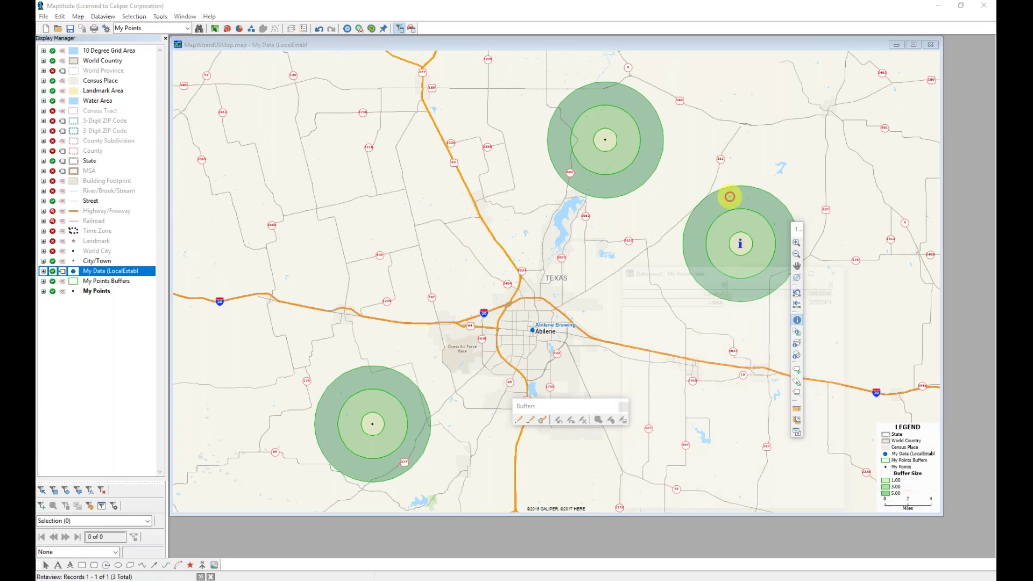
{"action": "left_click", "coordinate": [741, 204]}
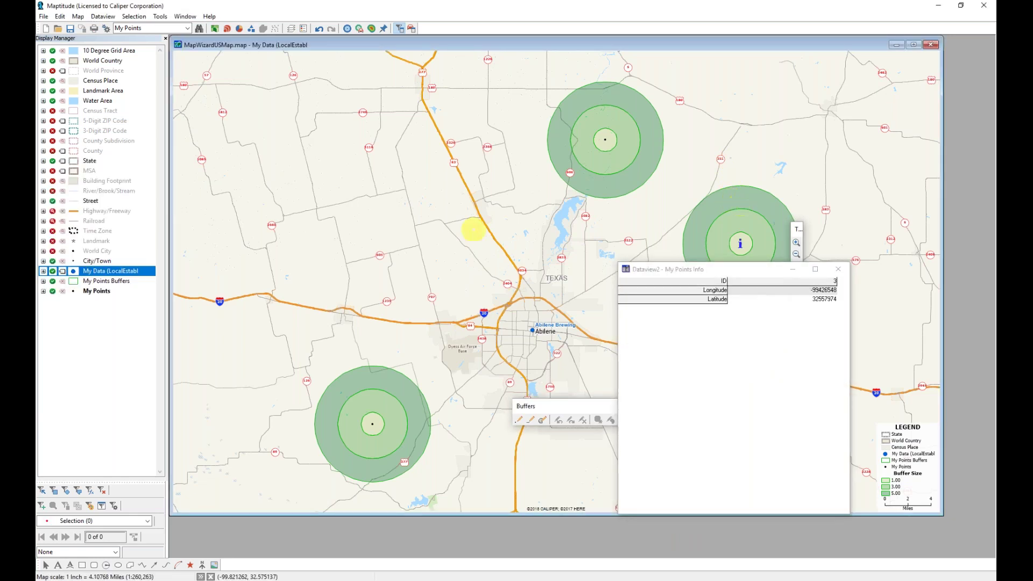
- Make My Points Buffers the working layer and show the east 5-mile ring's details (population 1,555)
{"action": "right_click", "coordinate": [108, 282]}
{"action": "left_click", "coordinate": [141, 288]}
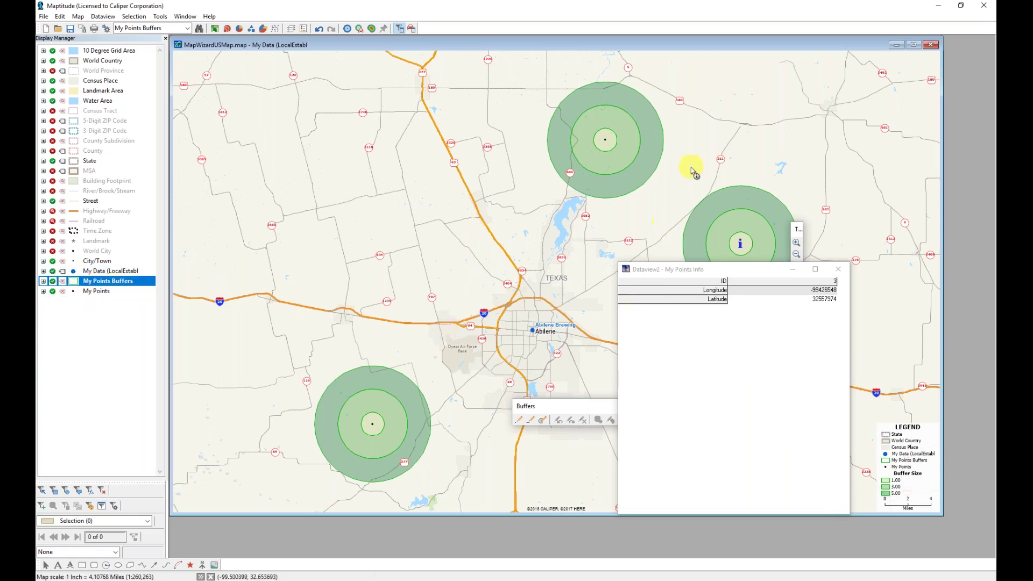
{"action": "left_click", "coordinate": [725, 203]}
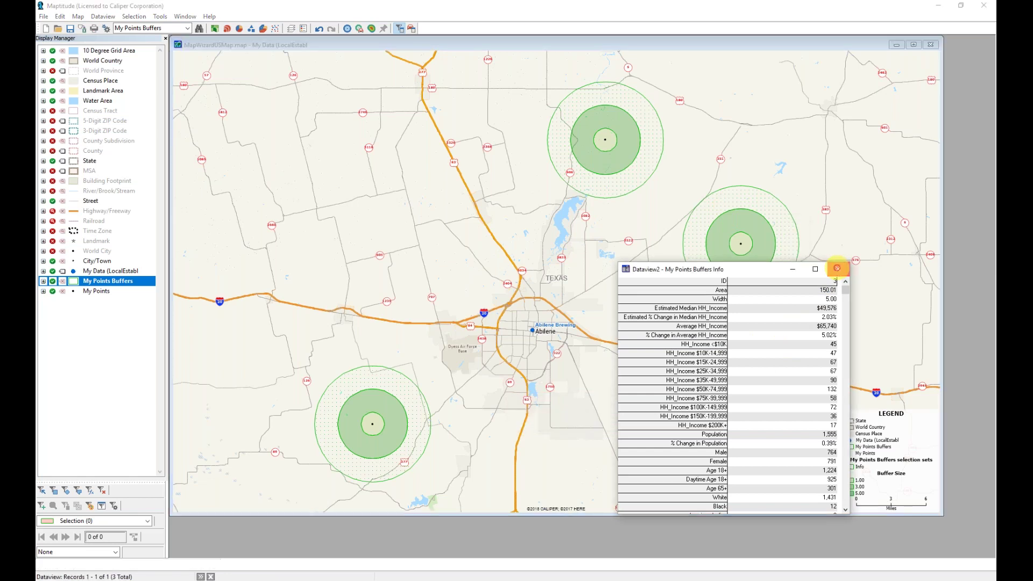
- Close the Info window and trace a temporary line along the highway west and north of Abilene
{"action": "left_click", "coordinate": [838, 271]}
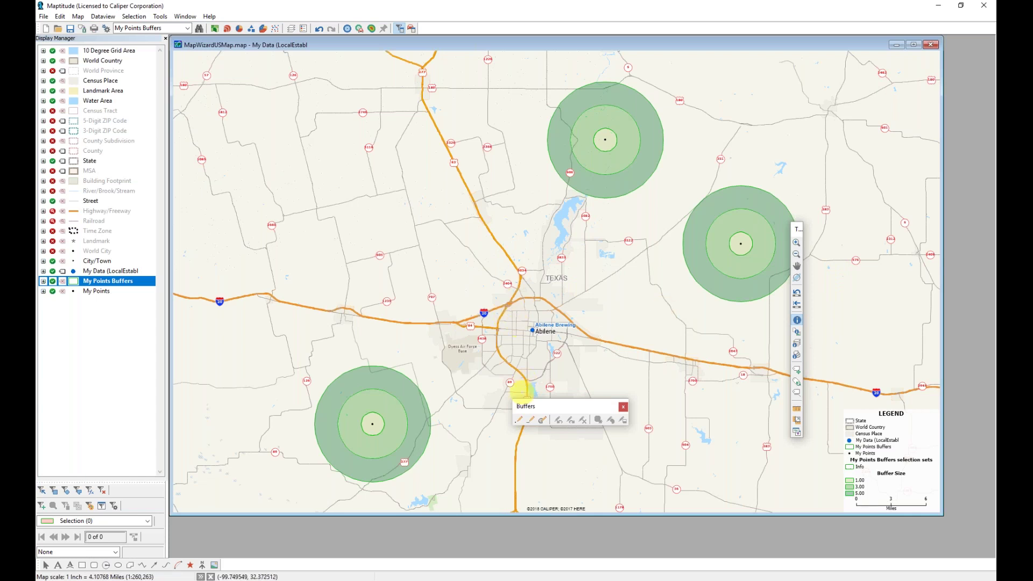
{"action": "left_click", "coordinate": [531, 420]}
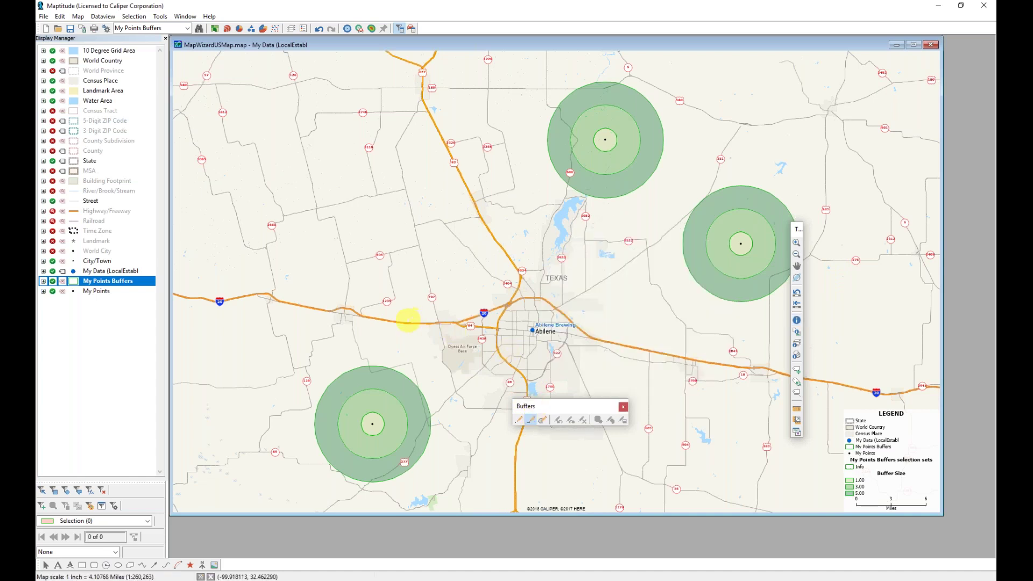
{"action": "left_click", "coordinate": [408, 322]}
{"action": "left_click", "coordinate": [454, 321]}
{"action": "left_click", "coordinate": [473, 319]}
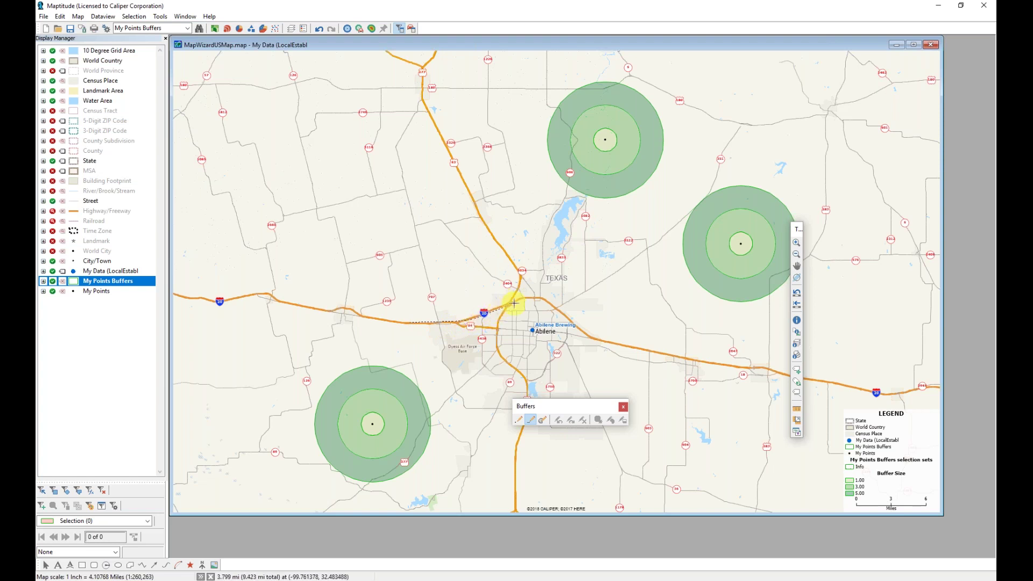
{"action": "left_click", "coordinate": [512, 304]}
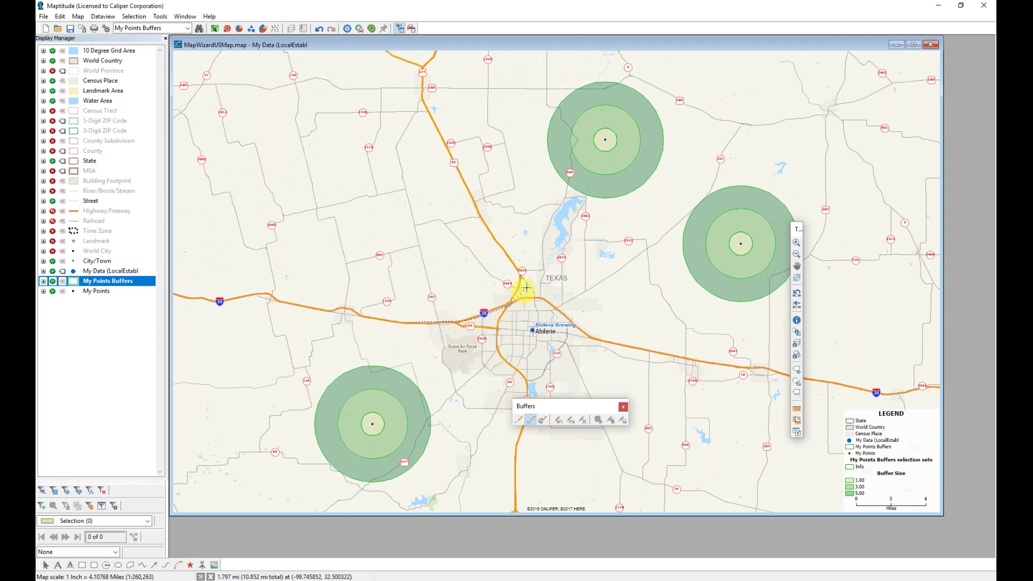
{"action": "left_click", "coordinate": [517, 295]}
{"action": "left_click", "coordinate": [517, 259]}
{"action": "left_click", "coordinate": [476, 210]}
{"action": "double_click", "coordinate": [460, 171]}
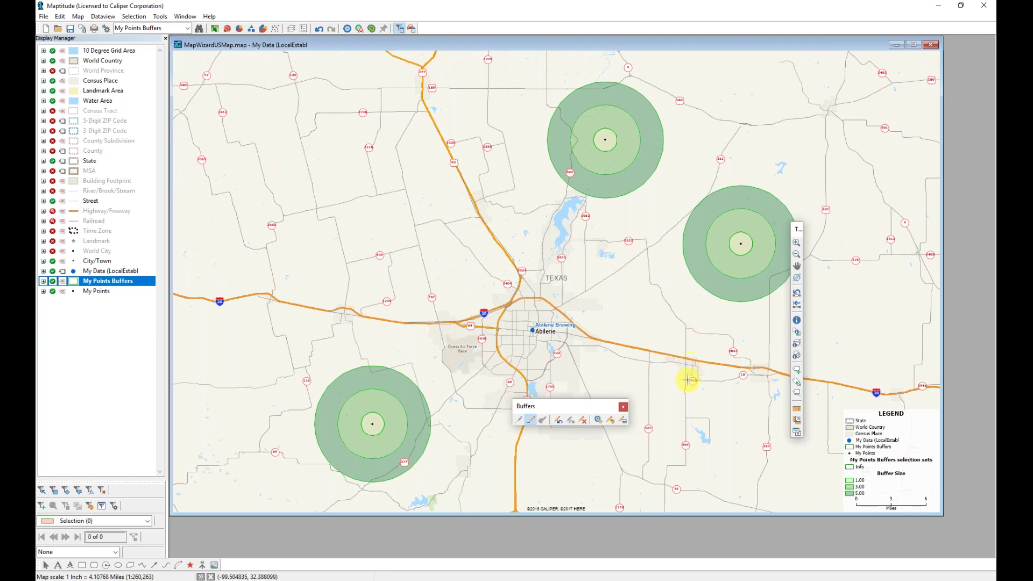
- Style the drawn highway line red with a thicker line width
{"action": "left_click", "coordinate": [617, 422]}
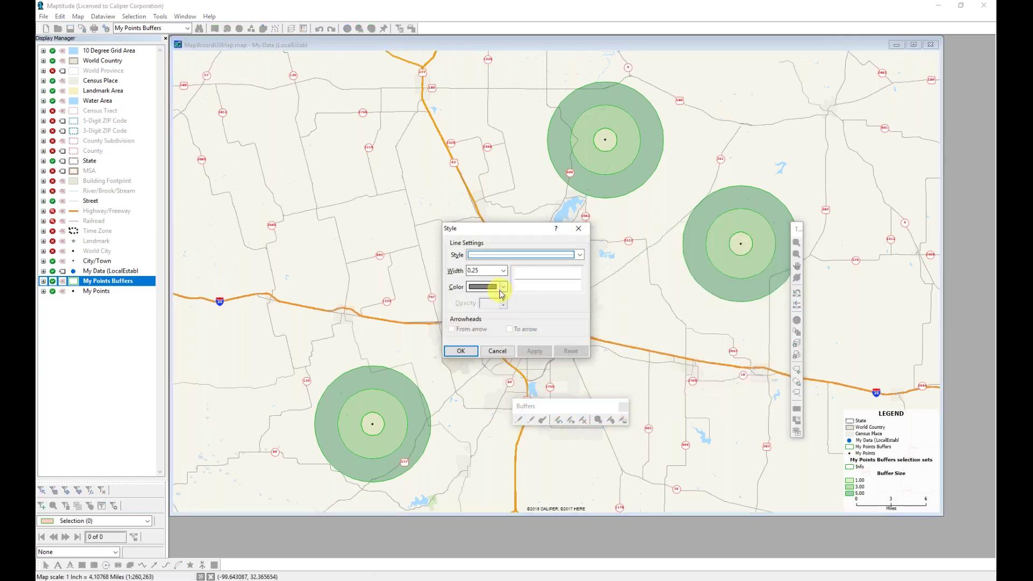
{"action": "left_click", "coordinate": [502, 287]}
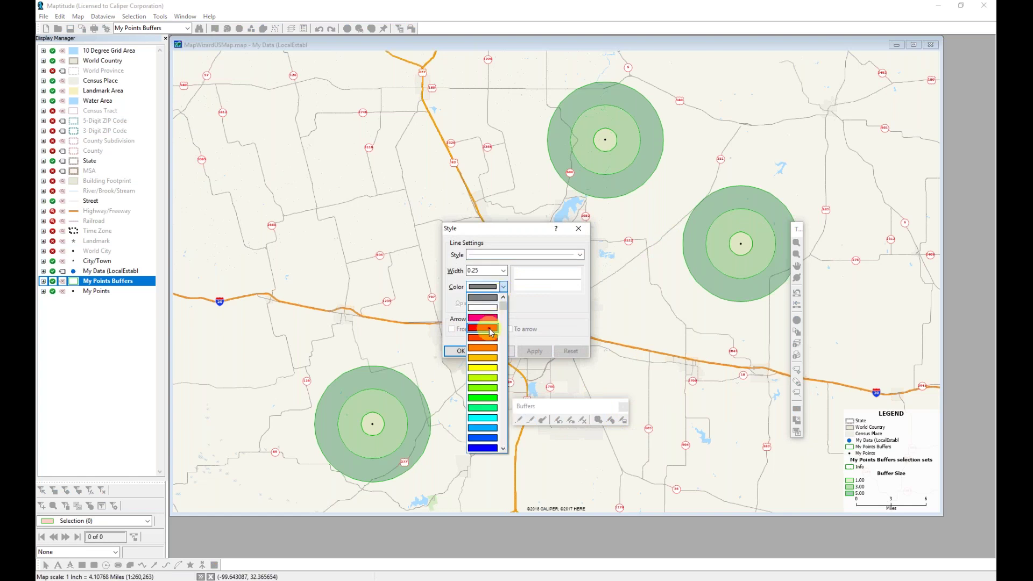
{"action": "left_click", "coordinate": [490, 330]}
{"action": "left_click", "coordinate": [503, 271]}
{"action": "left_click", "coordinate": [477, 369]}
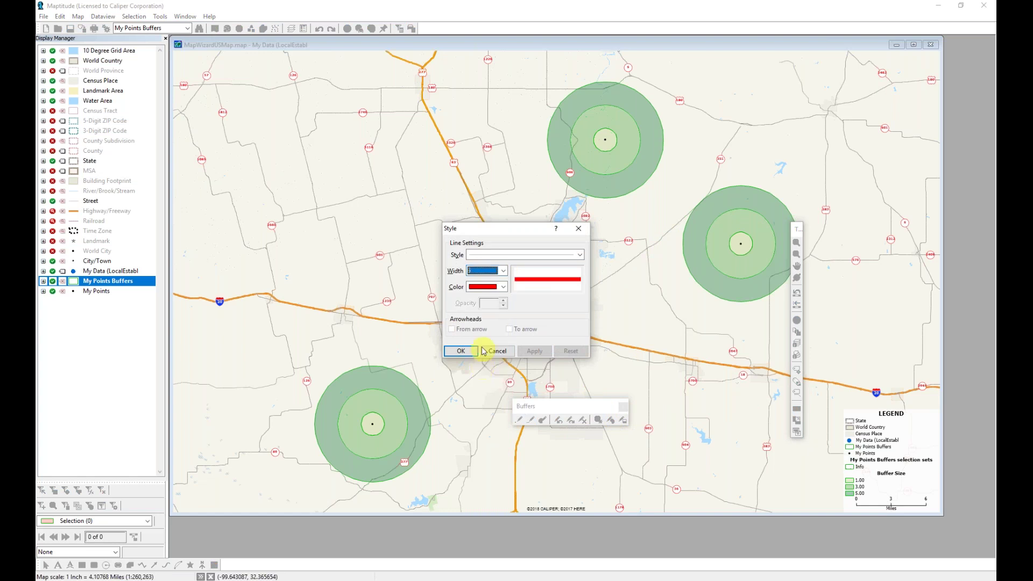
{"action": "left_click", "coordinate": [471, 350]}
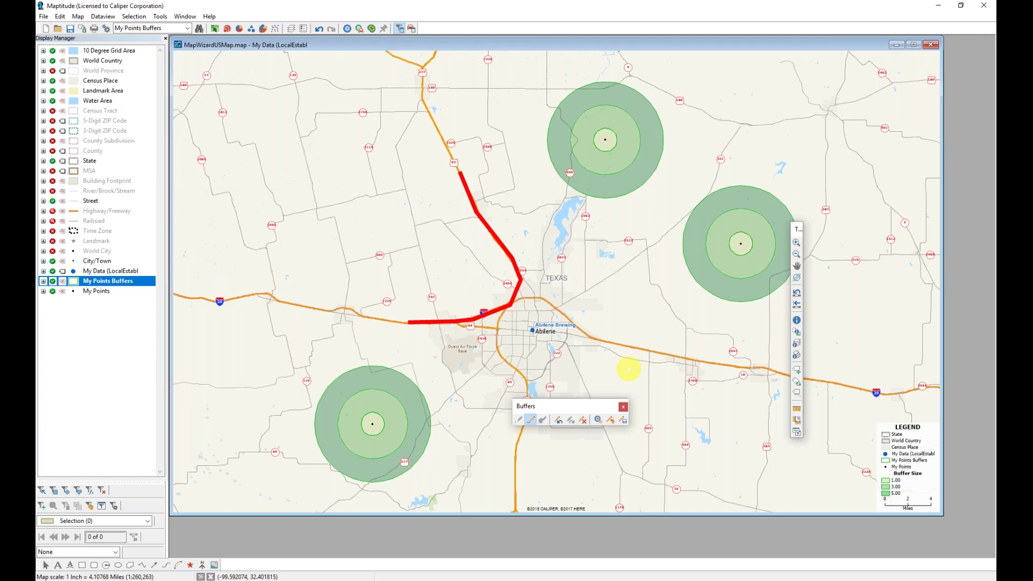
- Start buffering the drawn line and save it as the 'My Lines' layer
{"action": "left_click", "coordinate": [597, 420]}
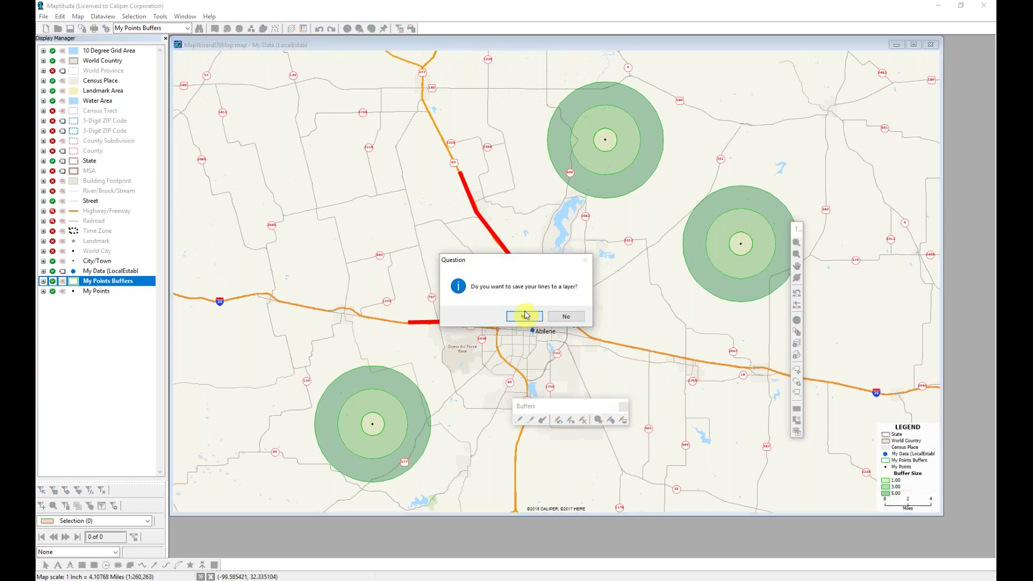
{"action": "left_click", "coordinate": [524, 315]}
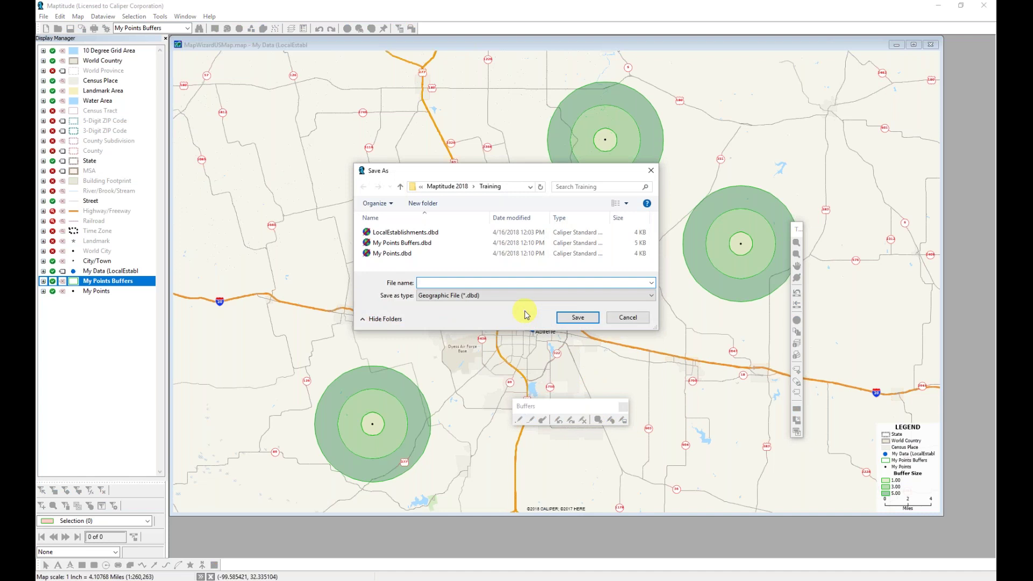
{"action": "type", "text": "My Lines"}
{"action": "key", "text": "Return"}
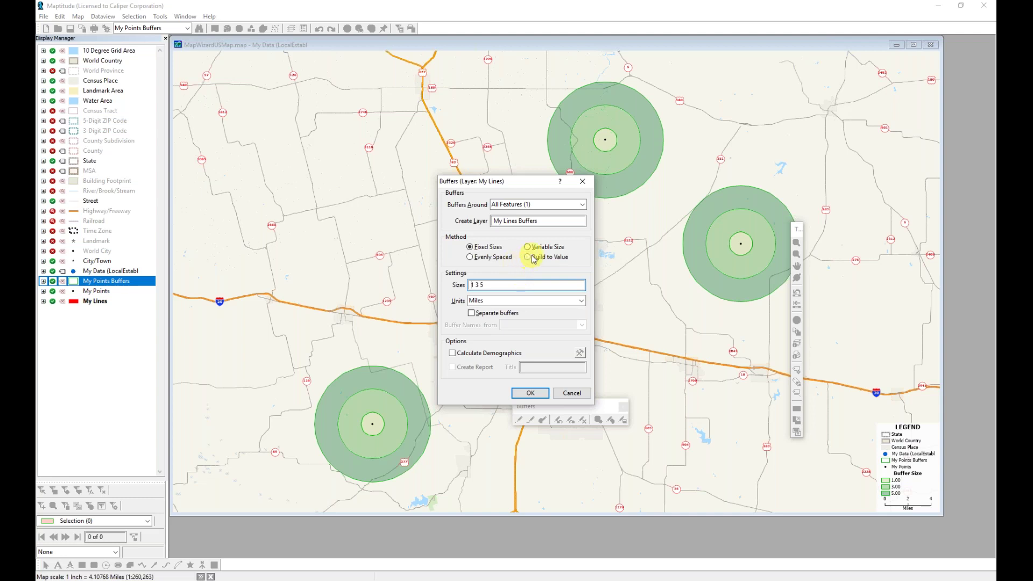
- Build the line buffer to a value of 15000 population, with demographics and a Buffer Report
{"action": "left_click", "coordinate": [533, 257]}
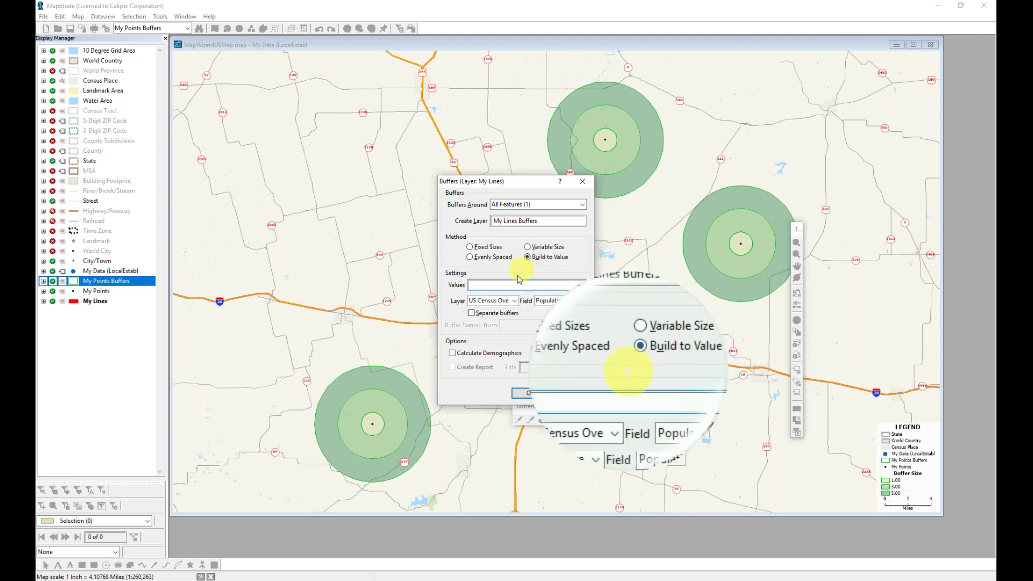
{"action": "left_click", "coordinate": [510, 286]}
{"action": "type", "text": "15000"}
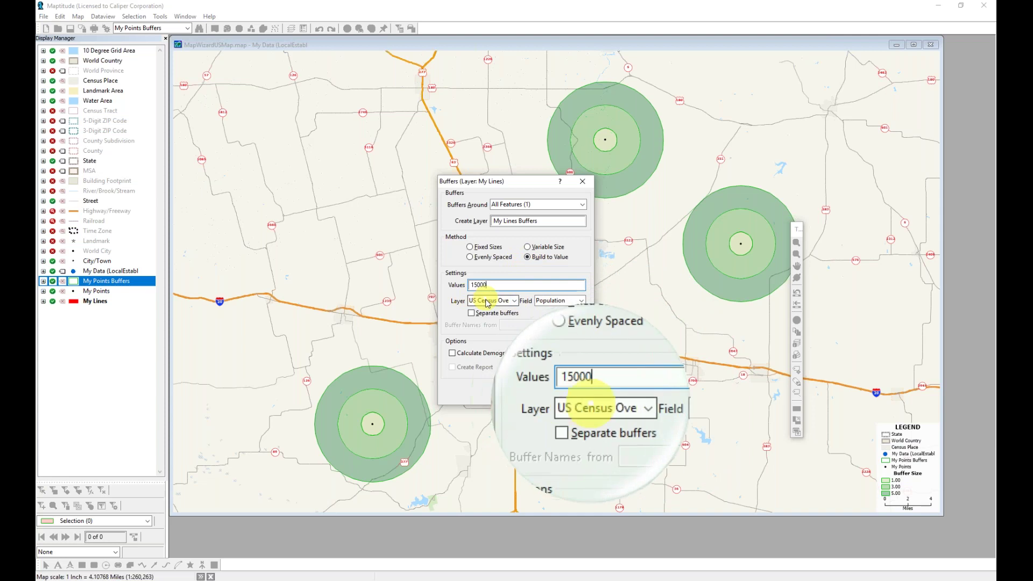
{"action": "left_click", "coordinate": [452, 353]}
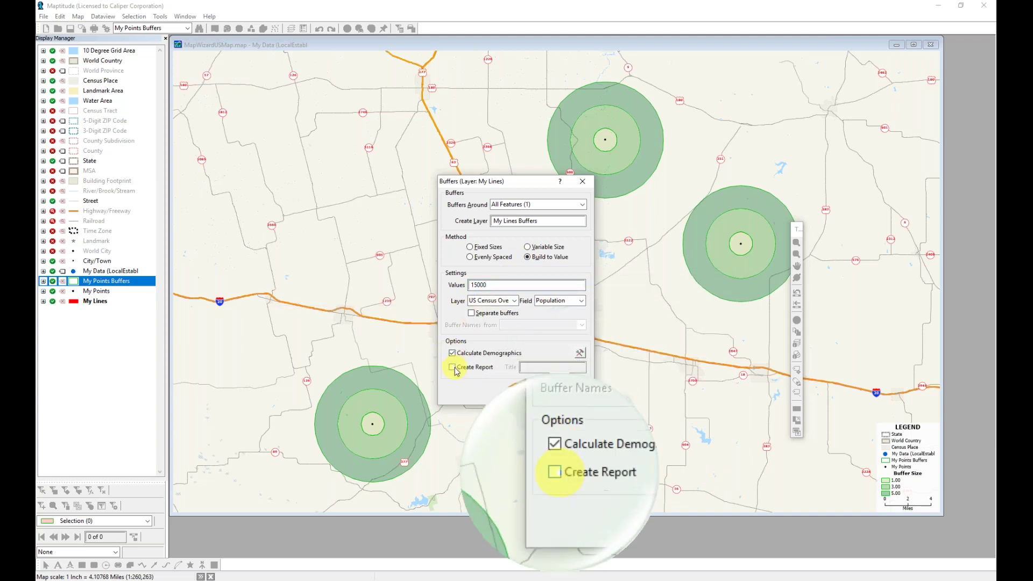
{"action": "left_click", "coordinate": [453, 368]}
{"action": "left_click", "coordinate": [531, 394]}
{"action": "key", "text": "Return"}
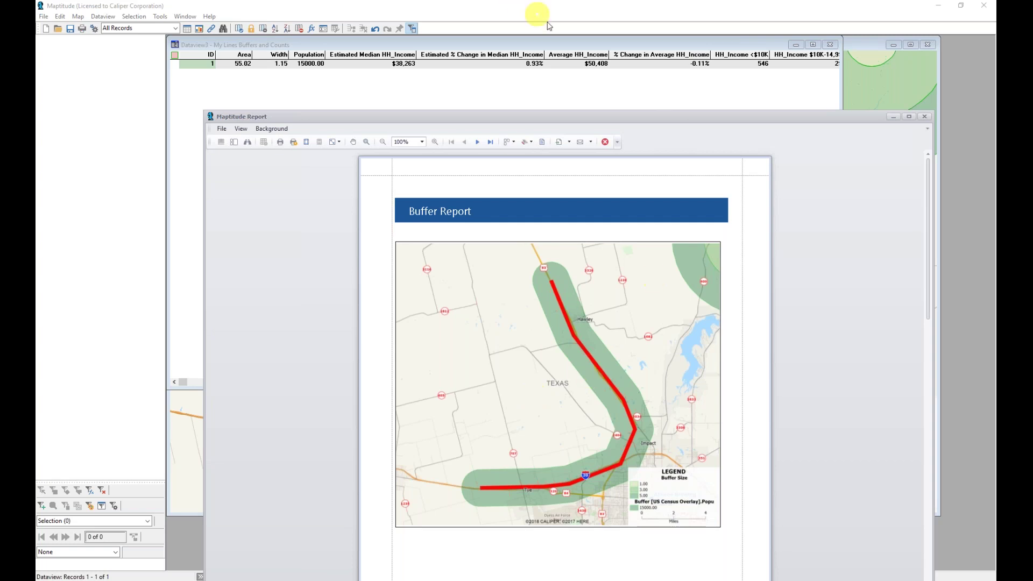
{"action": "left_click", "coordinate": [875, 85]}
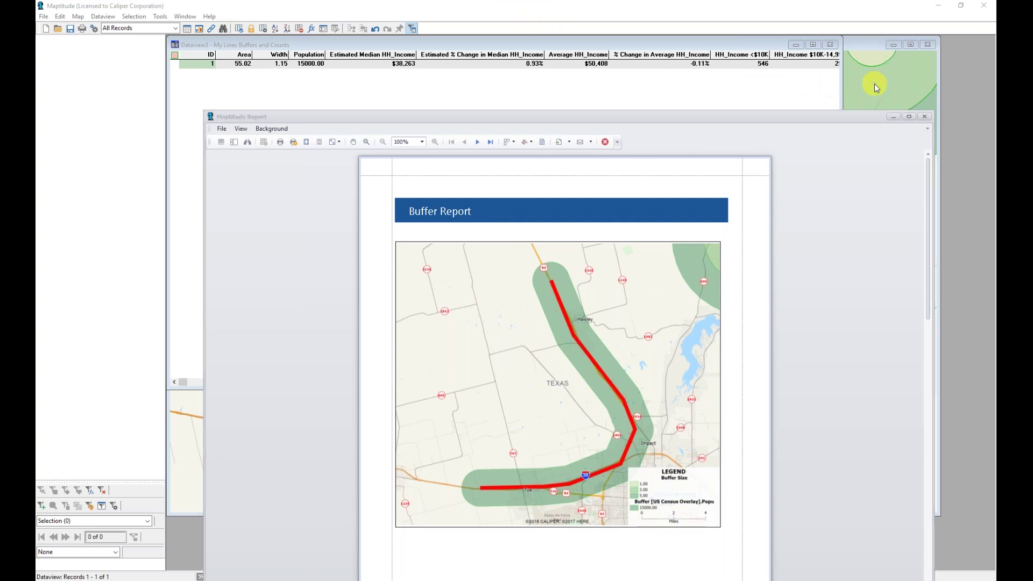